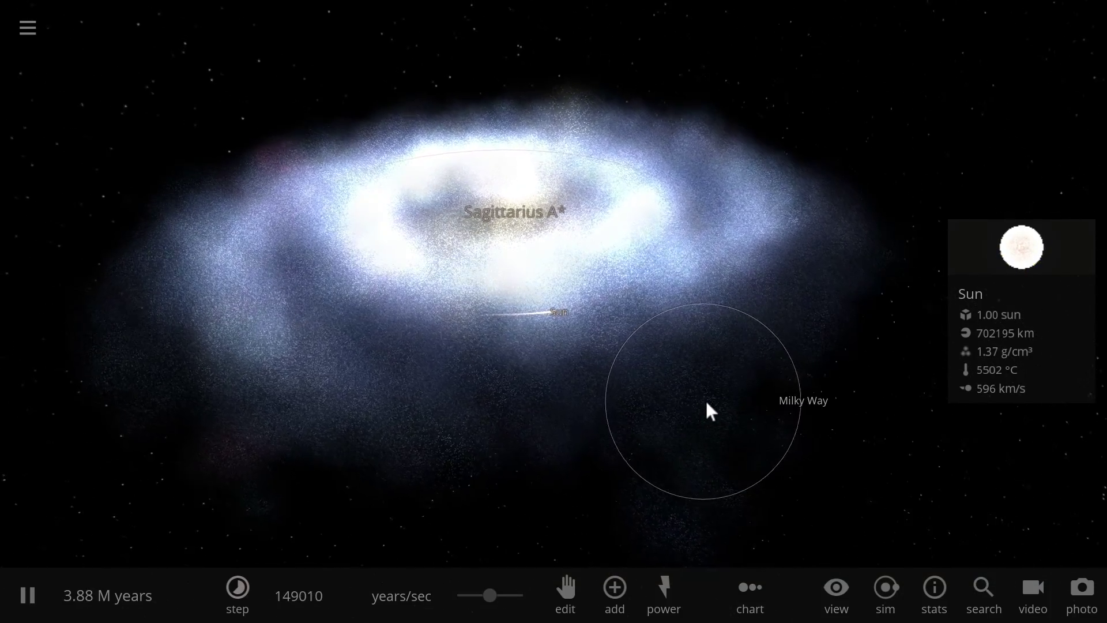
# - Slow the simulation of the Sun's orbit around Sagittarius A* to about 10,678 years/sec
pyautogui.scroll(2, 695, 386)
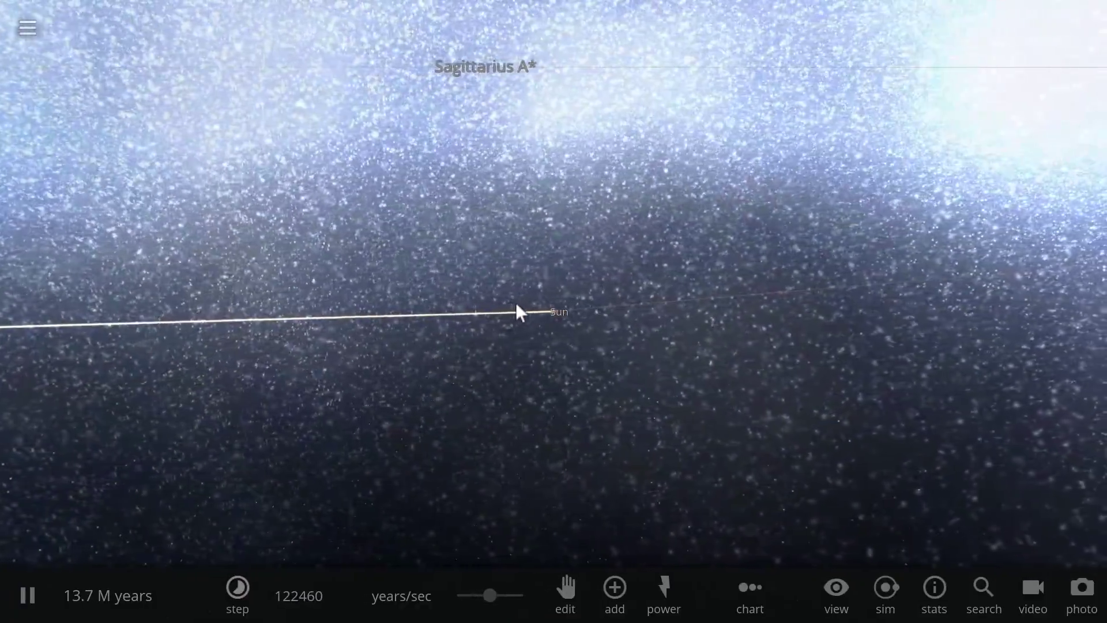
pyautogui.scroll(-5, 515, 299)
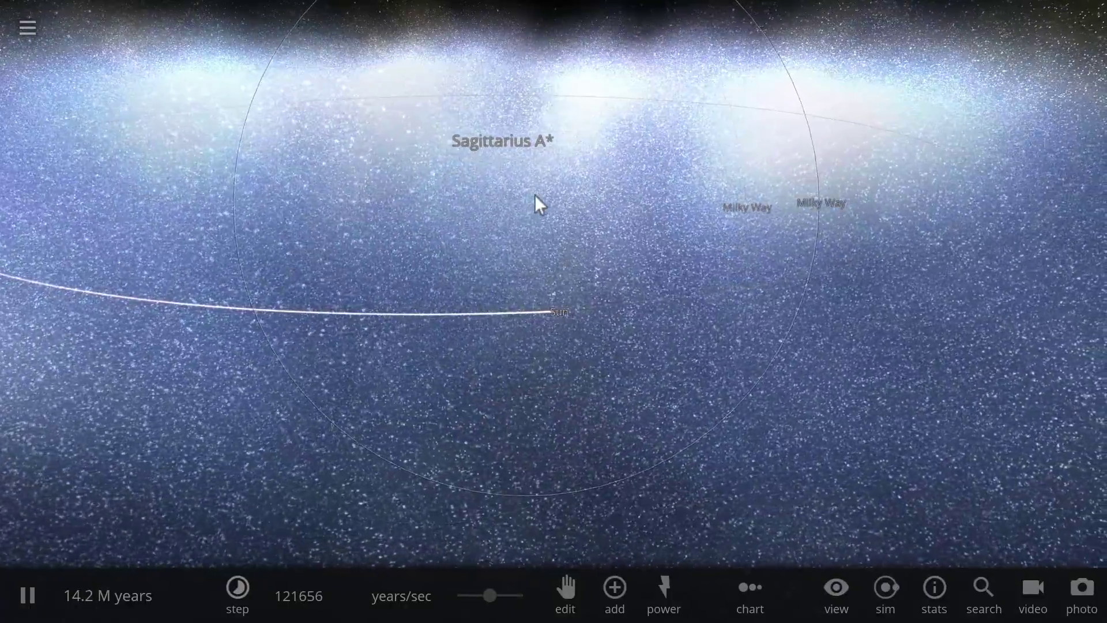
pyautogui.moveTo(535, 195); pyautogui.dragTo(517, 274)
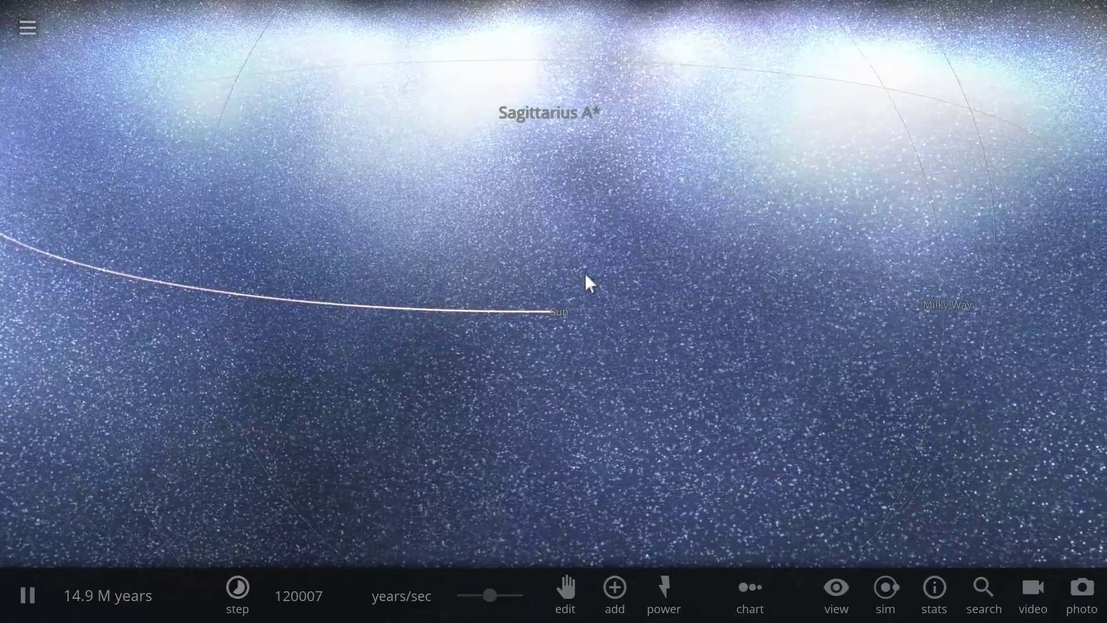
pyautogui.scroll(3, 597, 278)
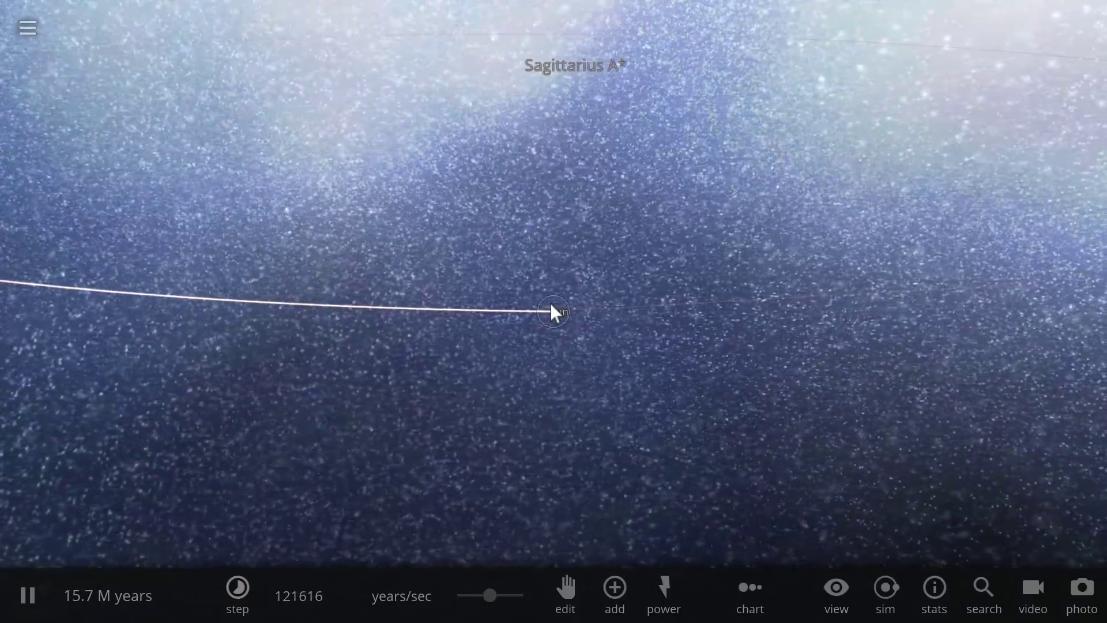
pyautogui.moveTo(491, 596); pyautogui.dragTo(447, 597)
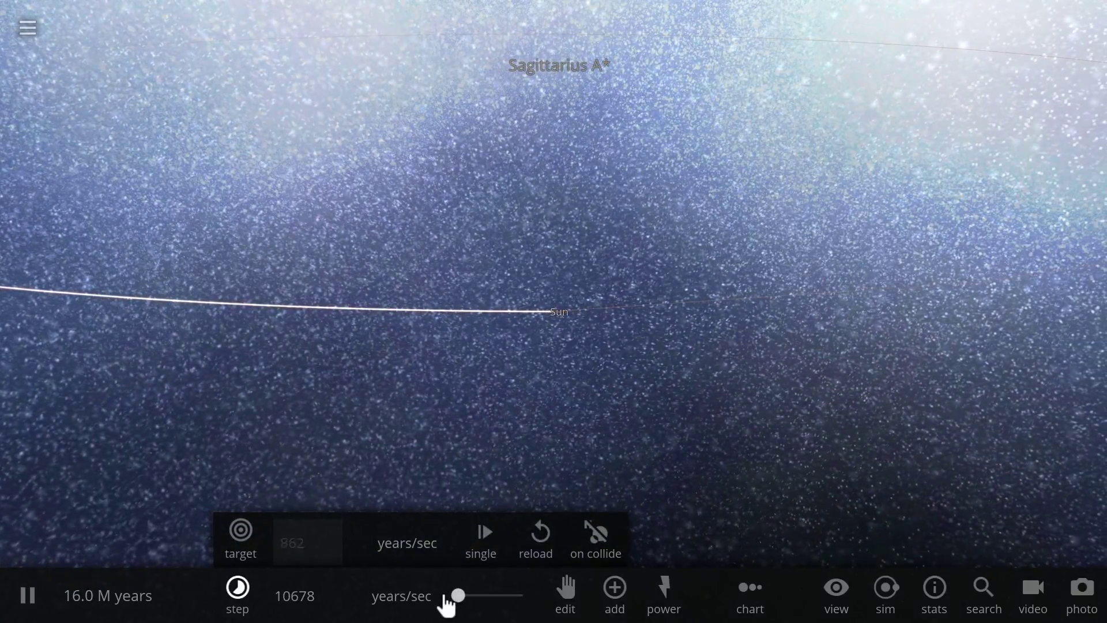
# - Start placing a star in orbit, cancel the placement and select the Sun orbiting Sagittarius A*
pyautogui.click(612, 589)
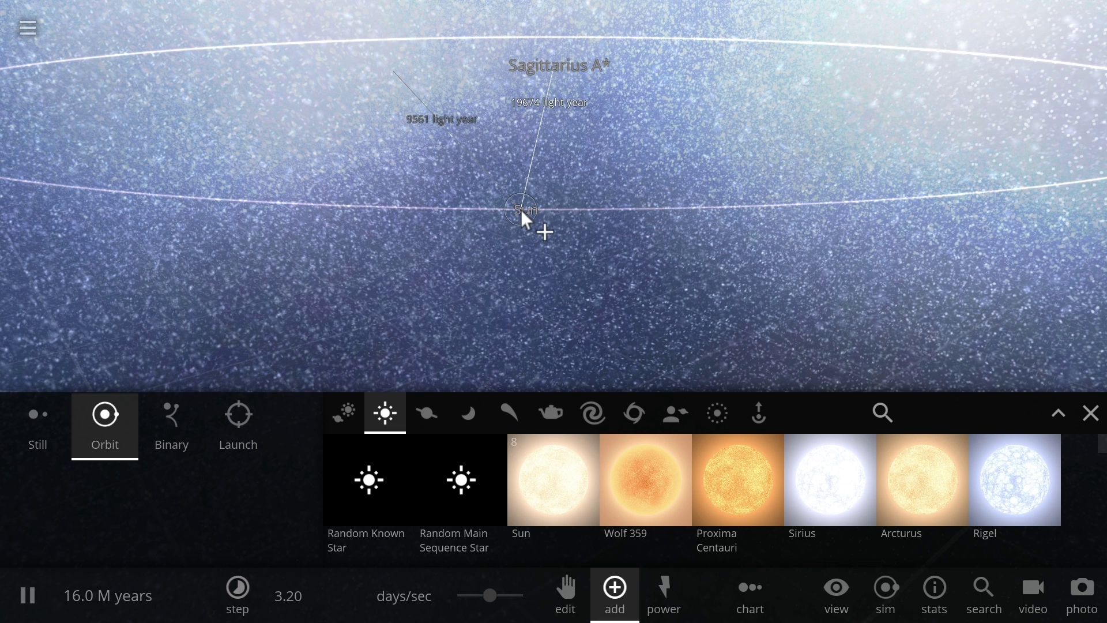
pyautogui.press('Escape')
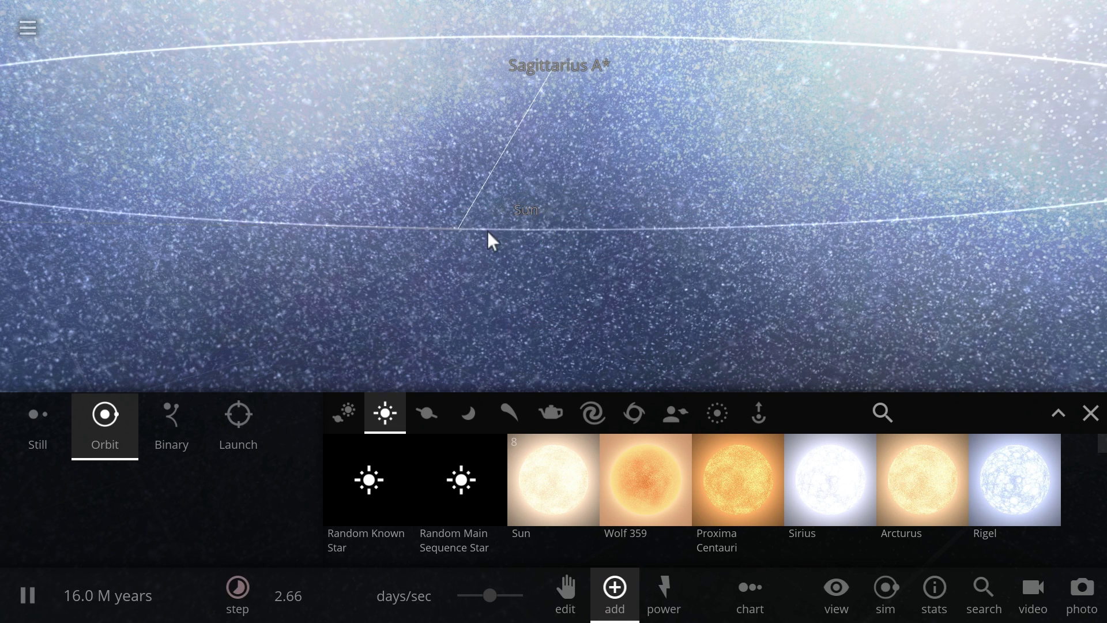
pyautogui.click(523, 216)
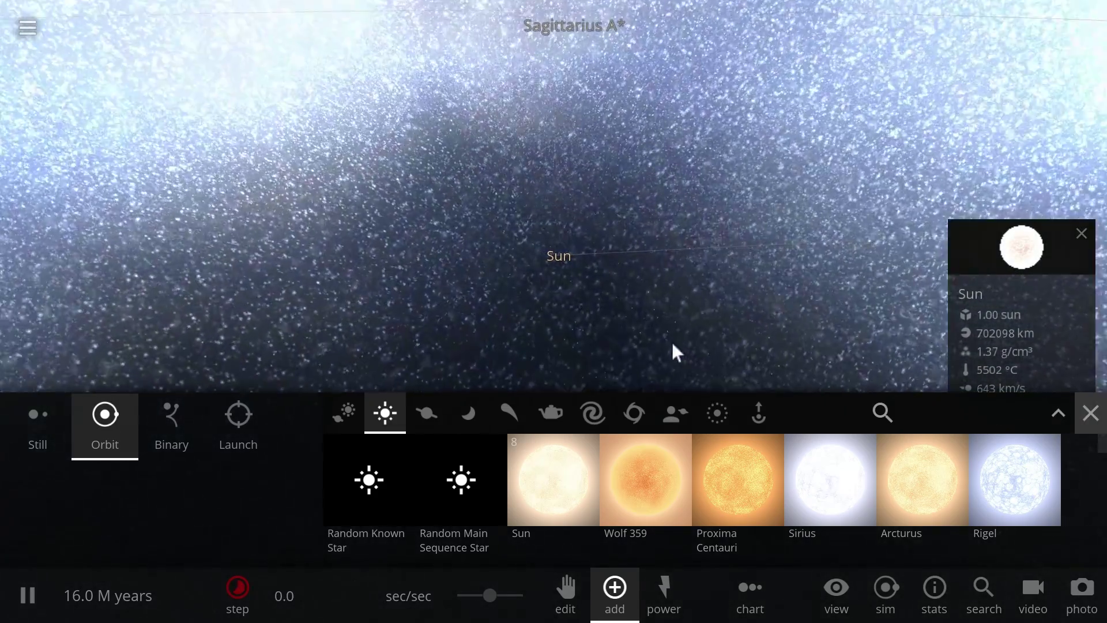
pyautogui.click(1090, 413)
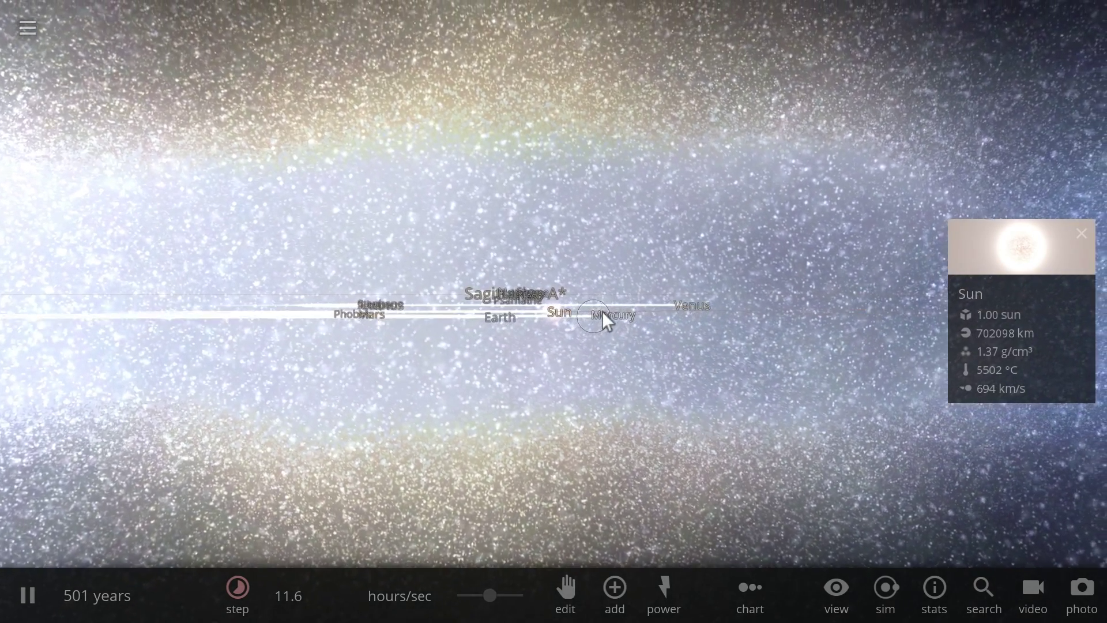
# - Set Earth's orbital inclination to 90.4° in its motion properties and resume the simulation
pyautogui.moveTo(602, 310); pyautogui.dragTo(700, 369)
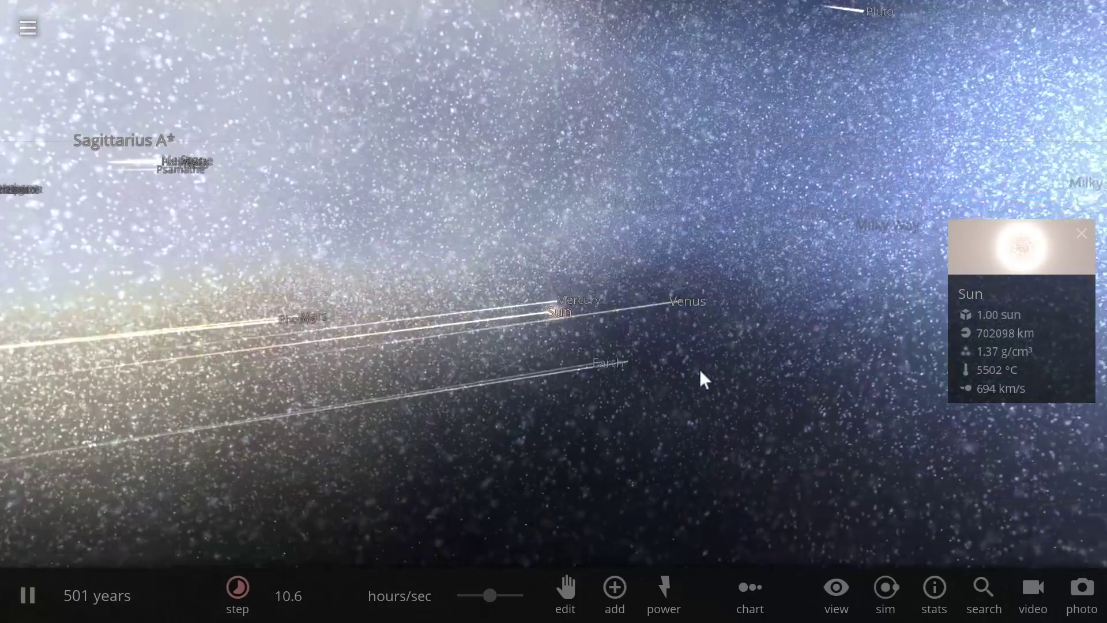
pyautogui.scroll(-3, 672, 392)
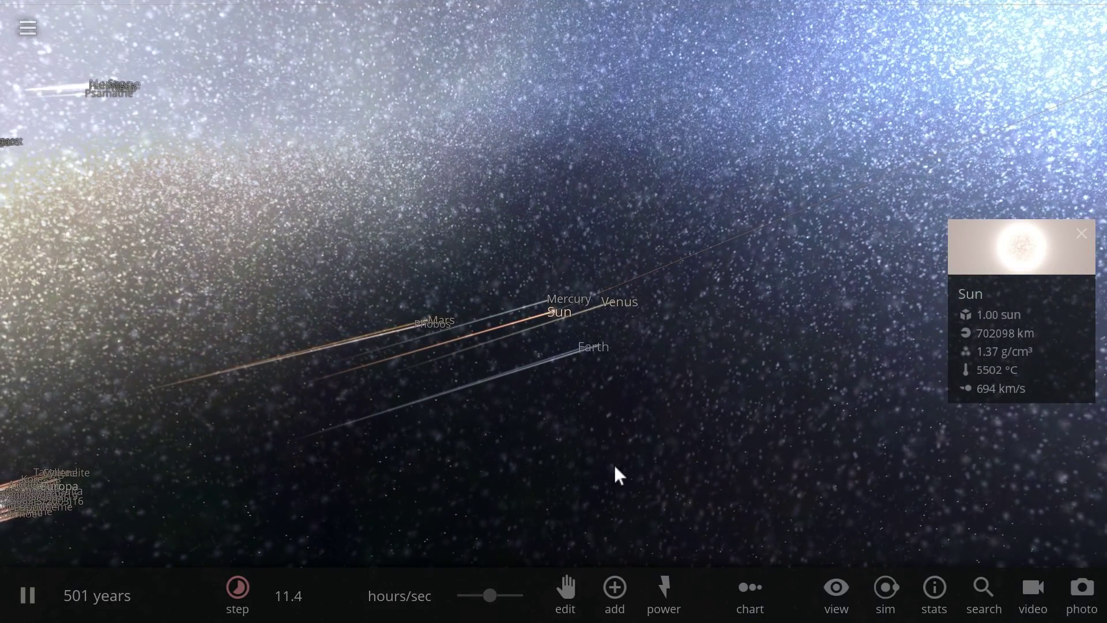
pyautogui.moveTo(615, 466); pyautogui.dragTo(339, 442)
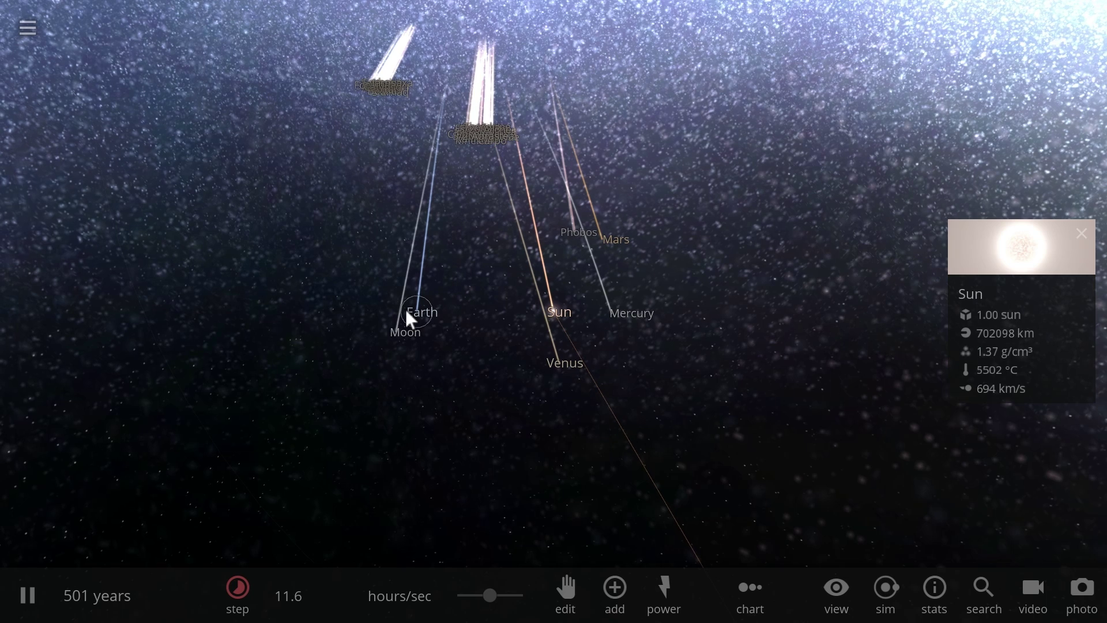
pyautogui.click(407, 312)
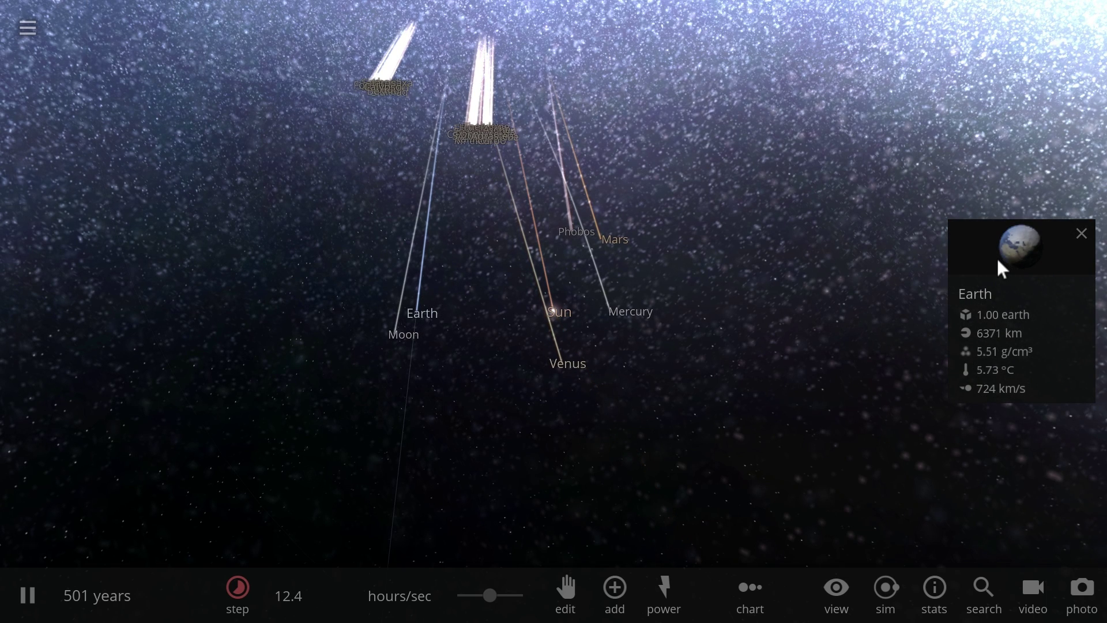
pyautogui.click(1016, 264)
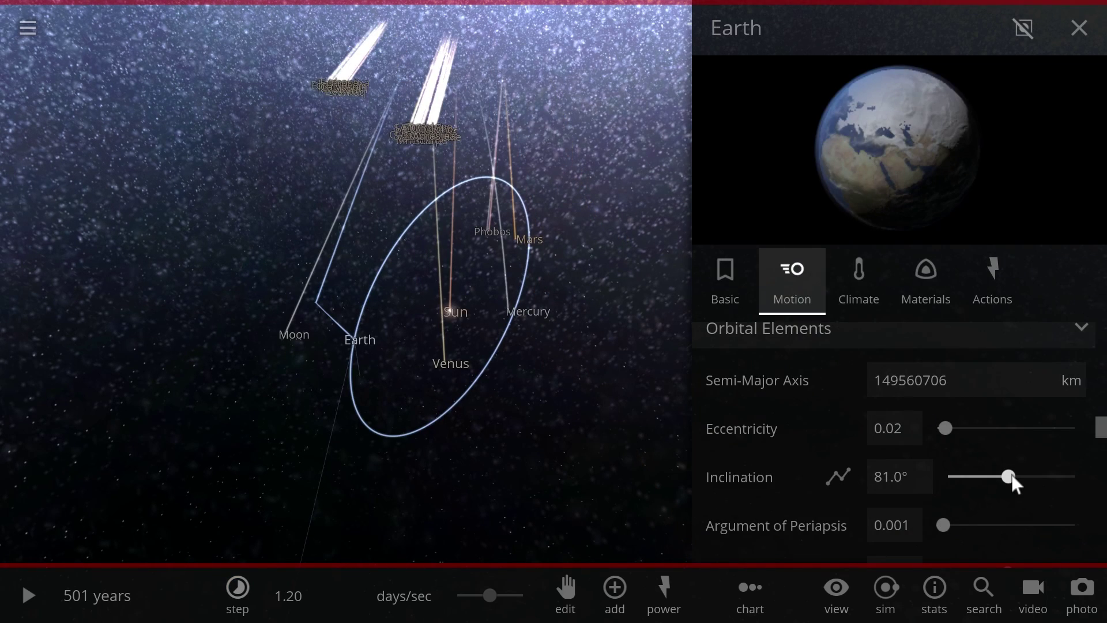
pyautogui.moveTo(1011, 476); pyautogui.dragTo(1018, 474)
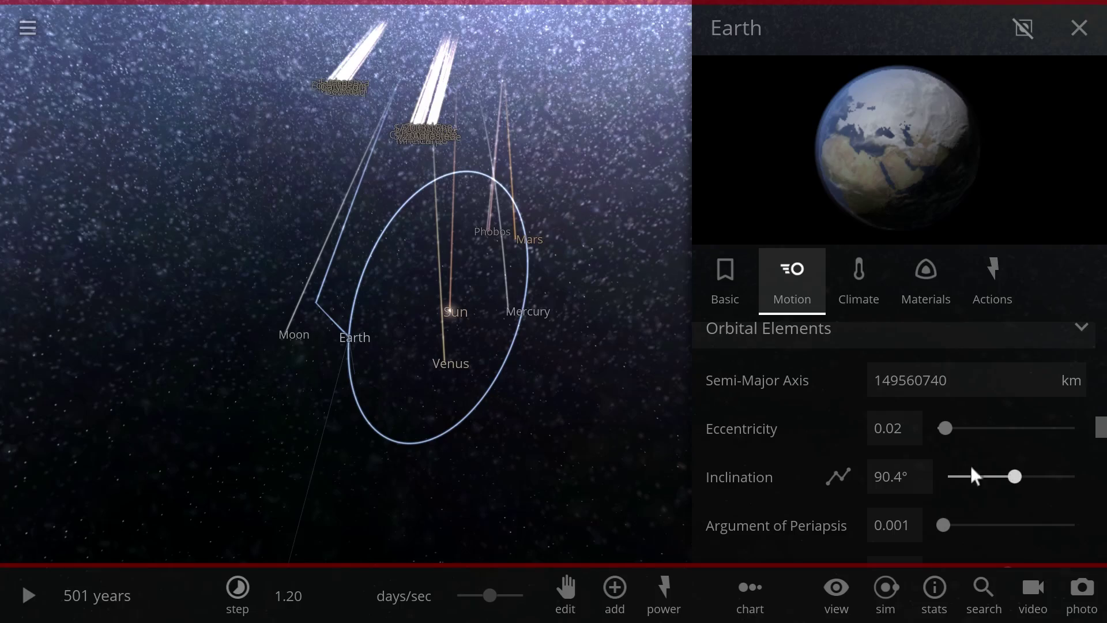
pyautogui.press('space')
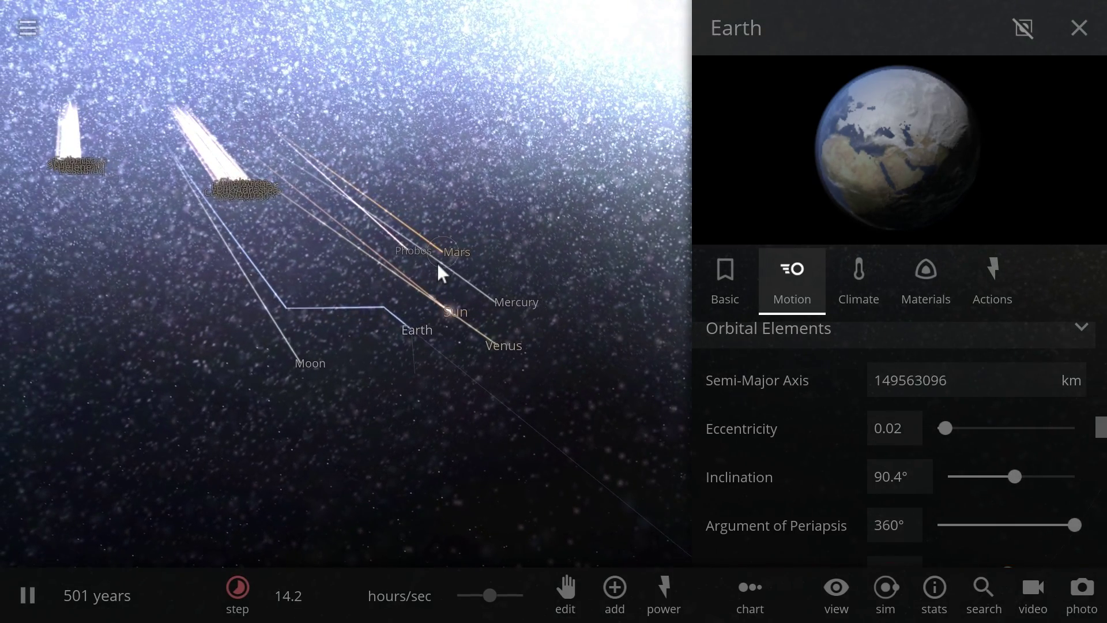
pyautogui.click(1078, 30)
# - Examine the trails of the Sun, Earth, the Moon and the other planets from several angles and distances
pyautogui.moveTo(605, 346); pyautogui.dragTo(634, 368)
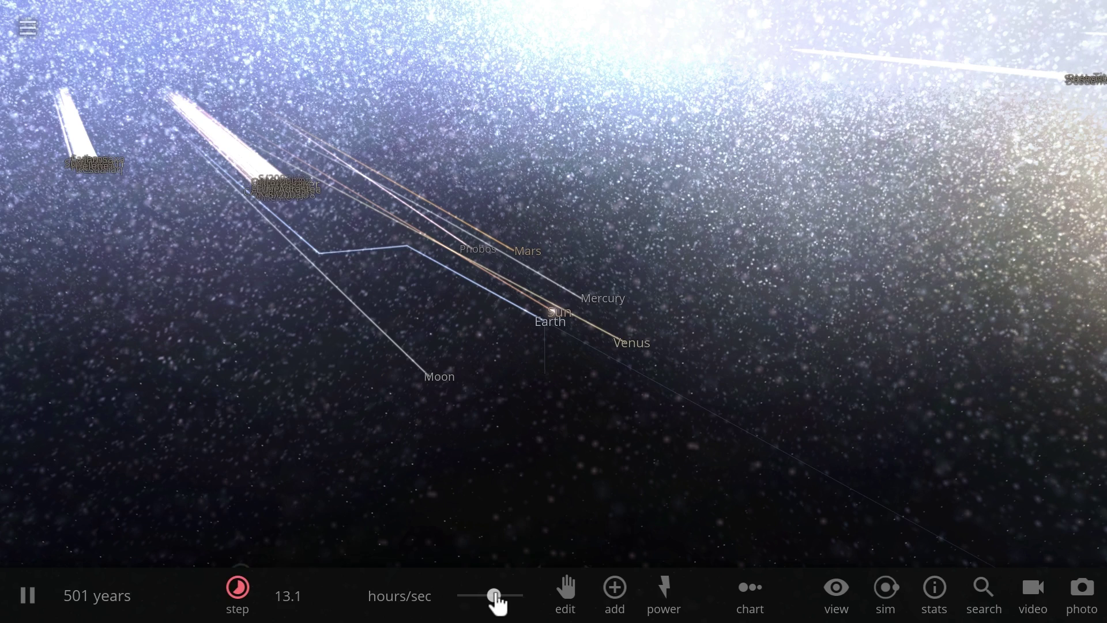
pyautogui.moveTo(495, 593); pyautogui.dragTo(495, 595)
pyautogui.moveTo(523, 413); pyautogui.dragTo(482, 406)
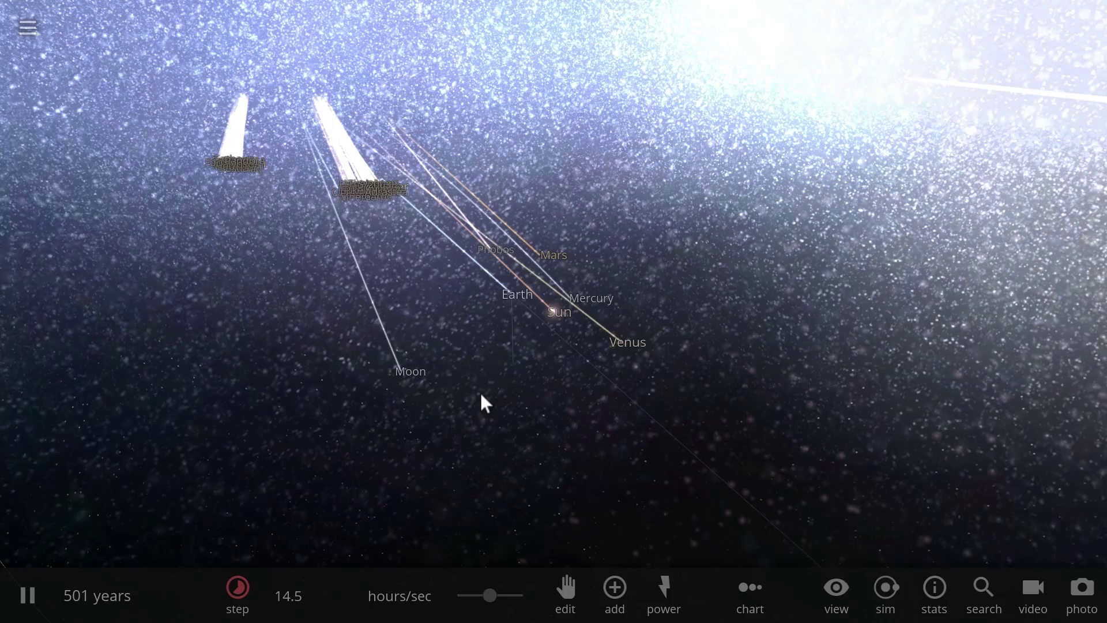
pyautogui.moveTo(481, 395); pyautogui.dragTo(637, 412)
pyautogui.scroll(-8, 628, 389)
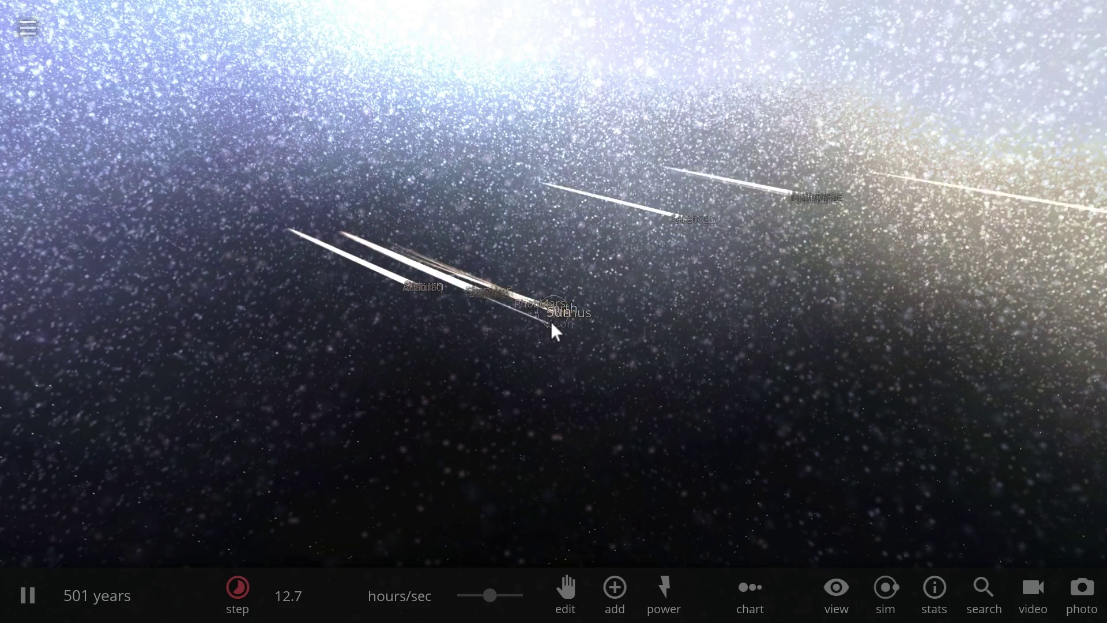
pyautogui.scroll(2, 551, 320)
pyautogui.moveTo(589, 333); pyautogui.dragTo(541, 314)
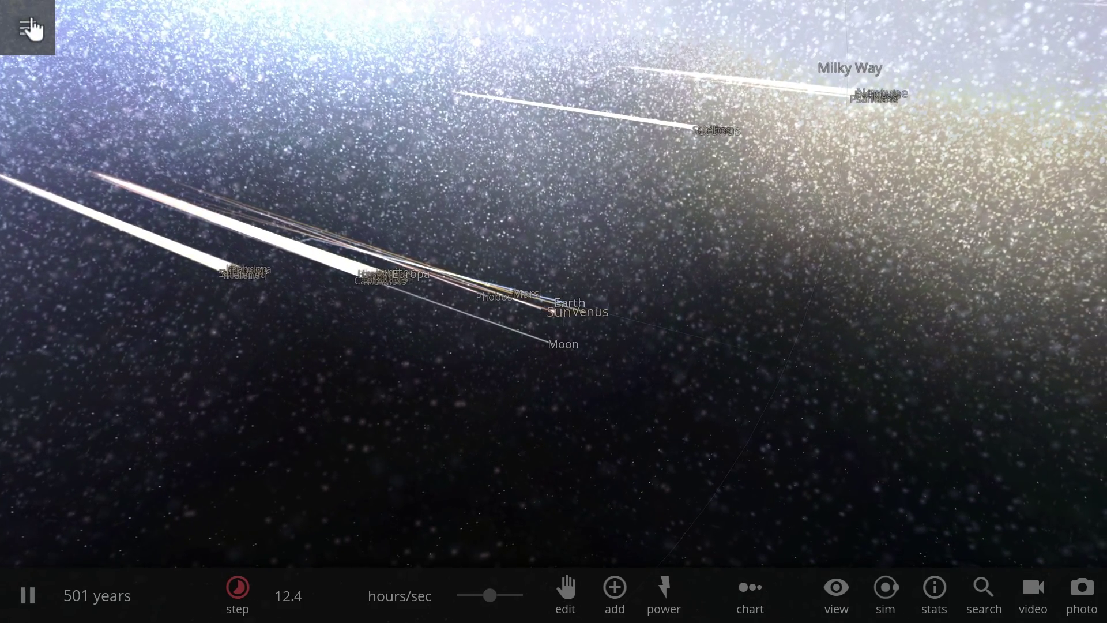
# - Load the Milky Way simulation and add a Sun in orbit about 23,783 light years from Sagittarius A*
pyautogui.click(27, 28)
pyautogui.click(298, 402)
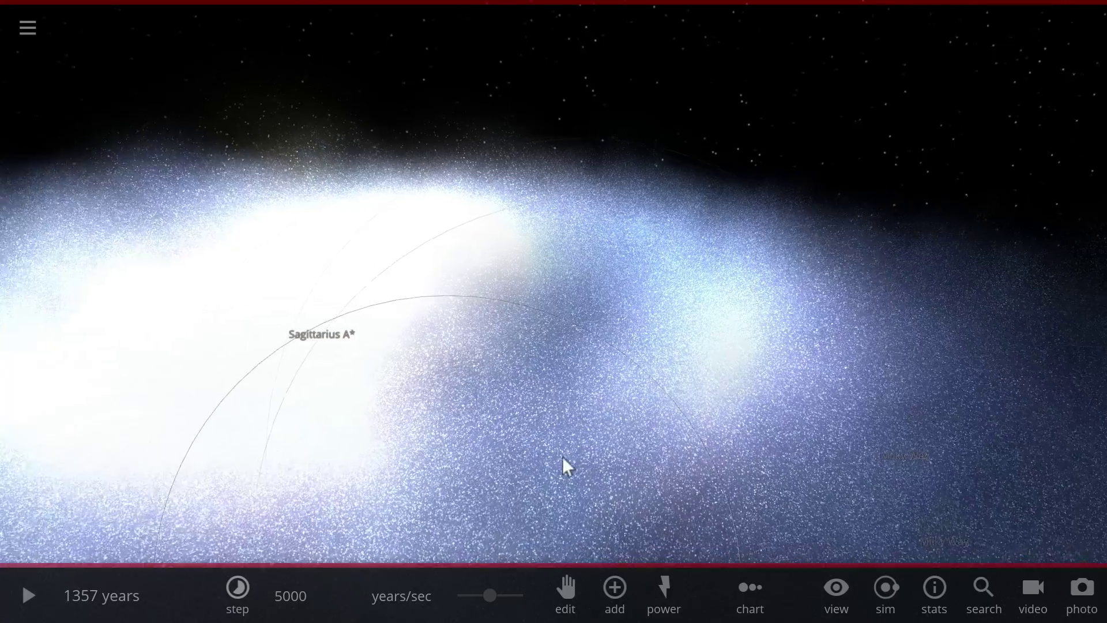
pyautogui.click(627, 598)
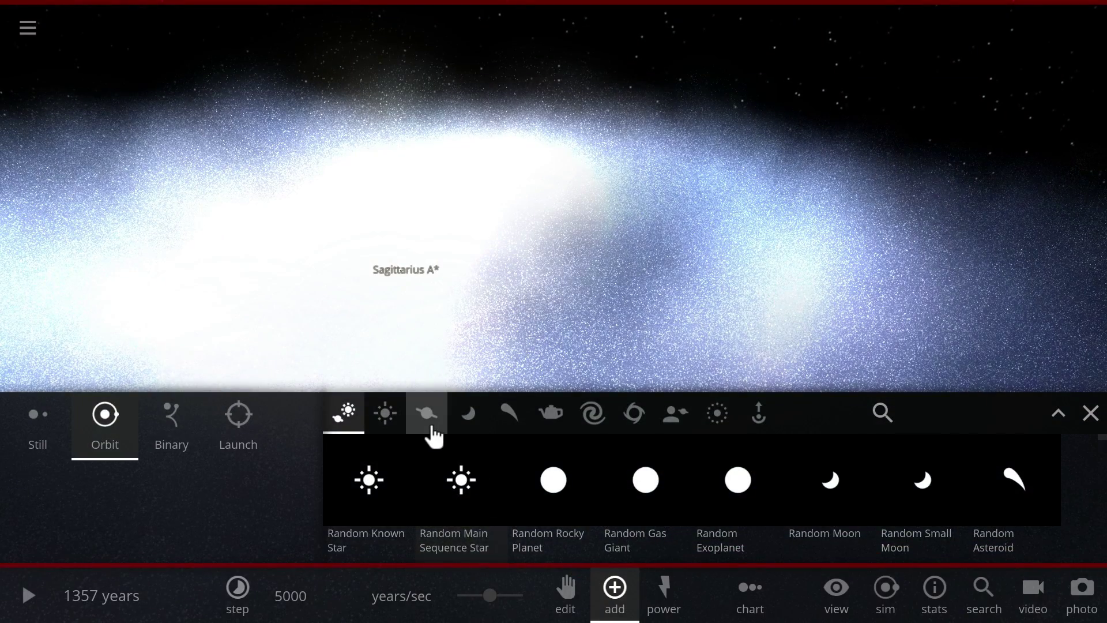
pyautogui.click(431, 427)
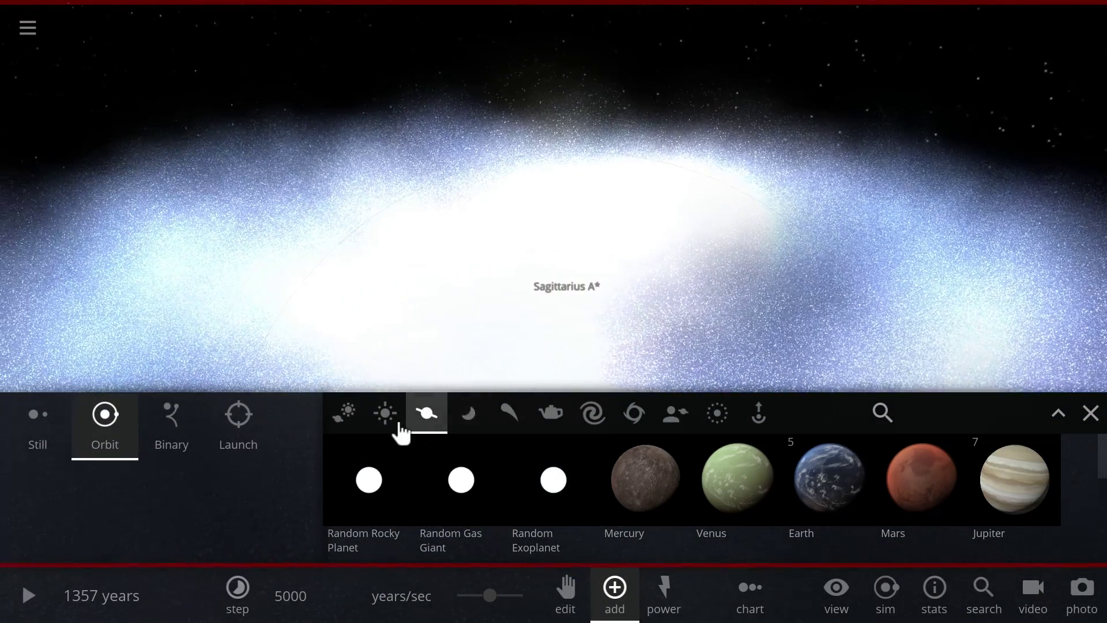
pyautogui.click(397, 425)
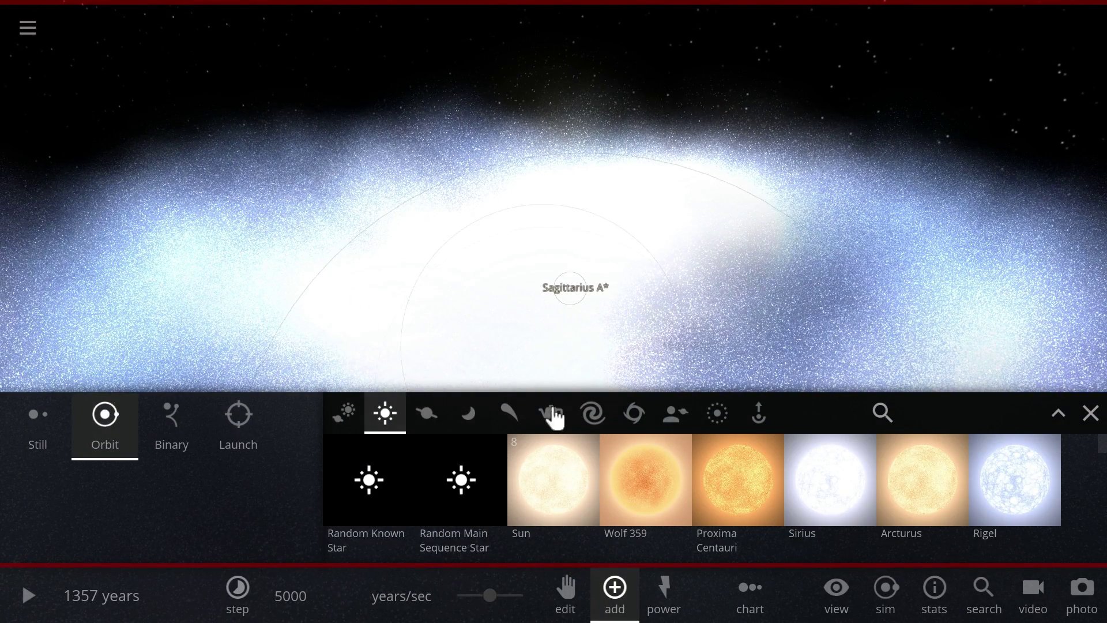
pyautogui.scroll(-4, 754, 306)
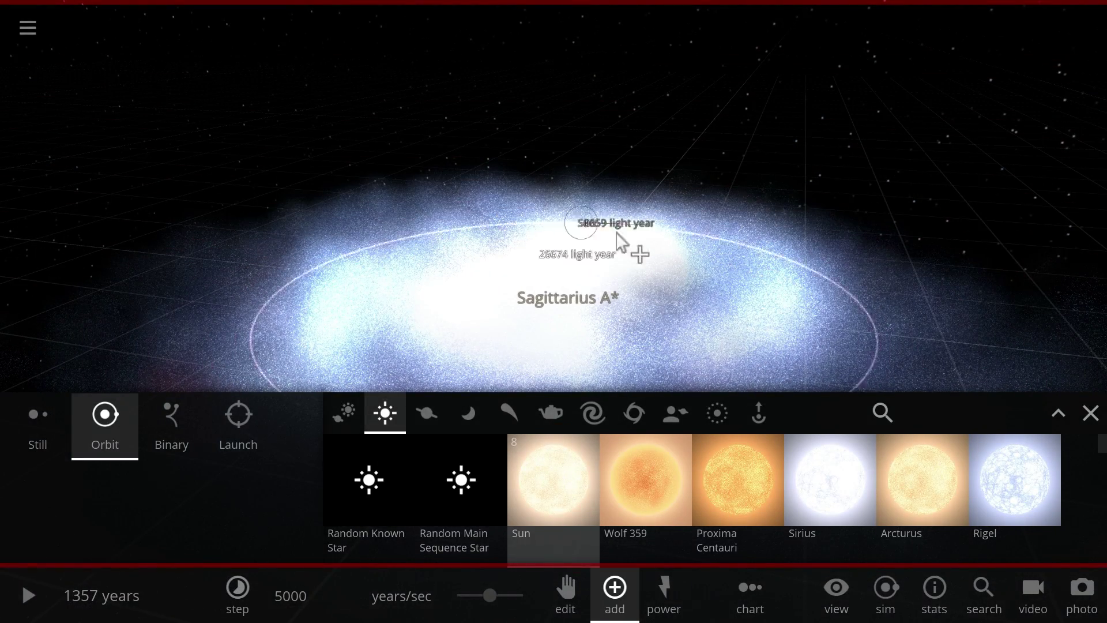
pyautogui.moveTo(792, 338); pyautogui.dragTo(783, 373, button='right')
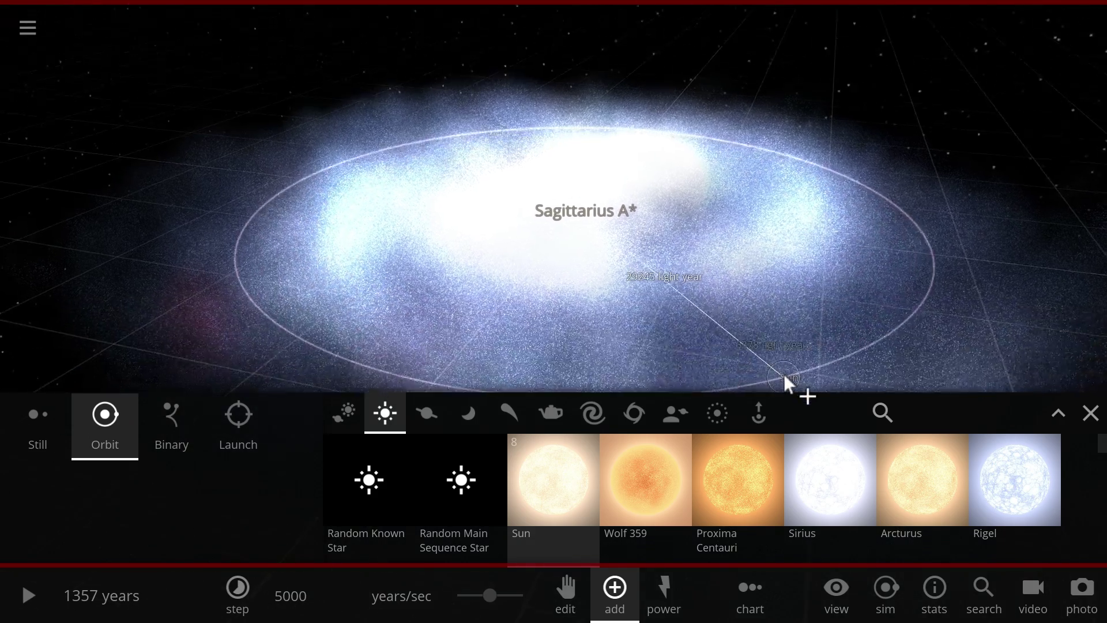
pyautogui.scroll(-2, 837, 275)
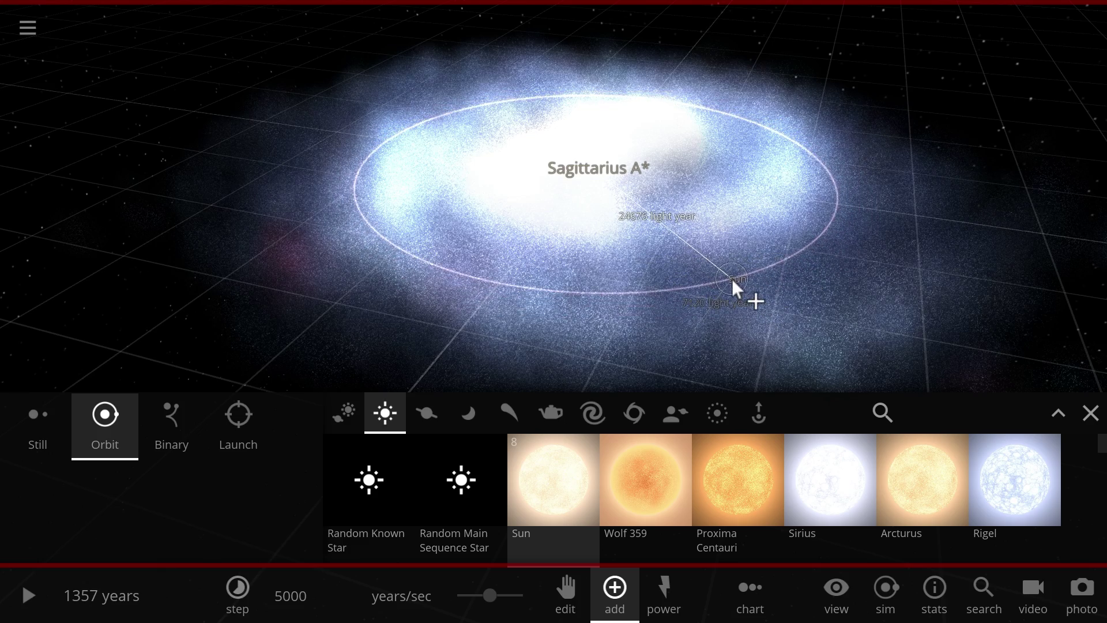
pyautogui.click(728, 272)
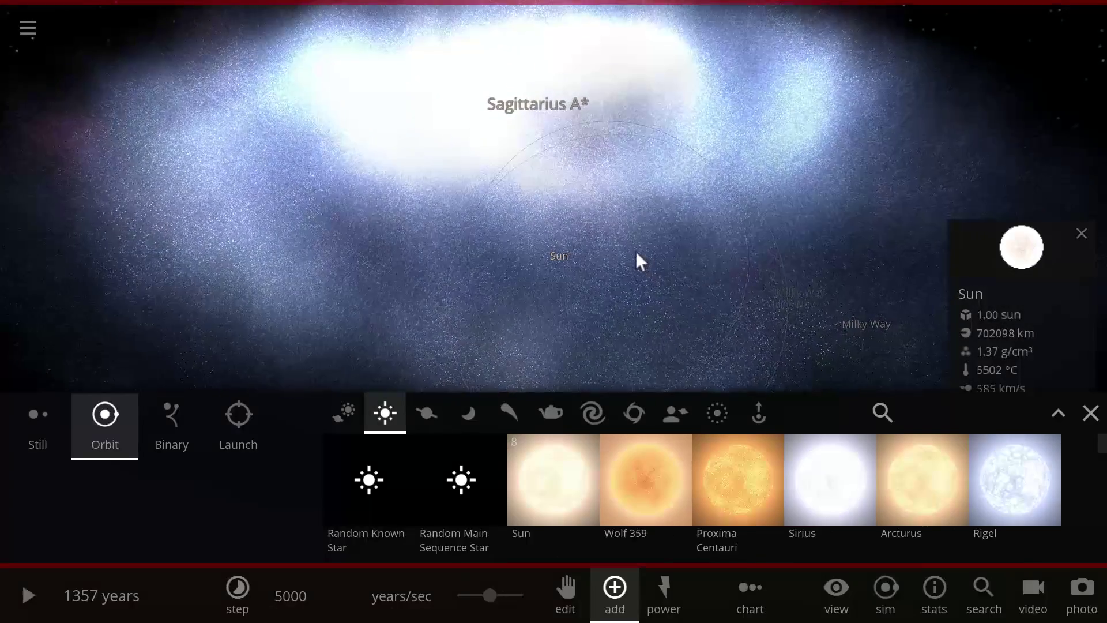
# - Set the Sun's orbital inclination to 179° in its motion properties, then resume the simulation and finish adding objects
pyautogui.click(991, 265)
pyautogui.scroll(-5, 924, 331)
pyautogui.press('space')
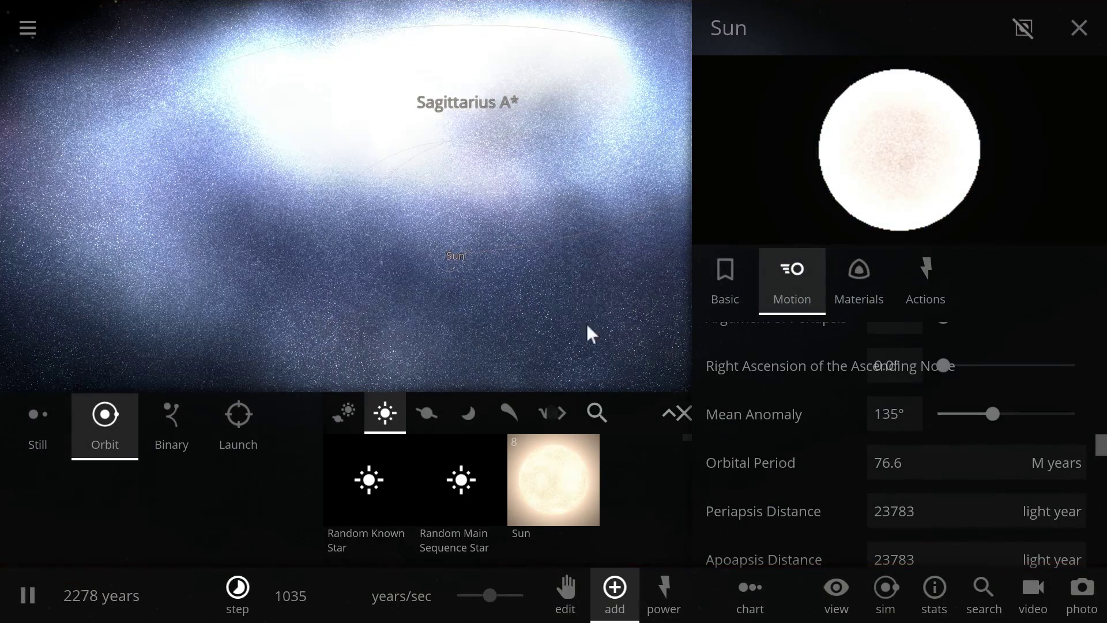
pyautogui.scroll(-10, 929, 465)
pyautogui.press('space')
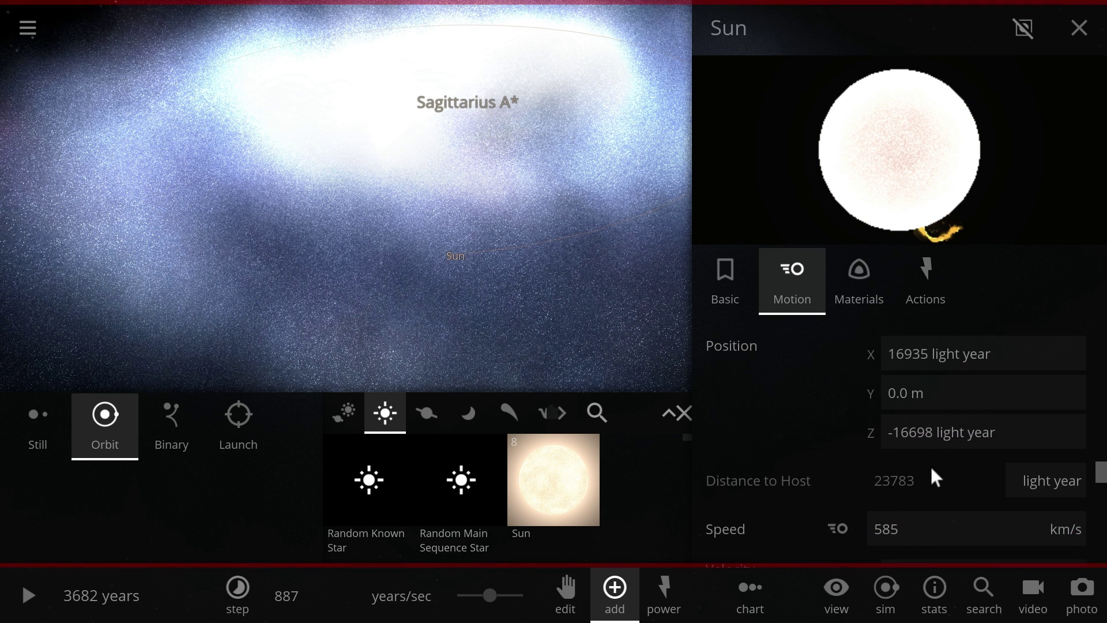
pyautogui.scroll(-8, 929, 464)
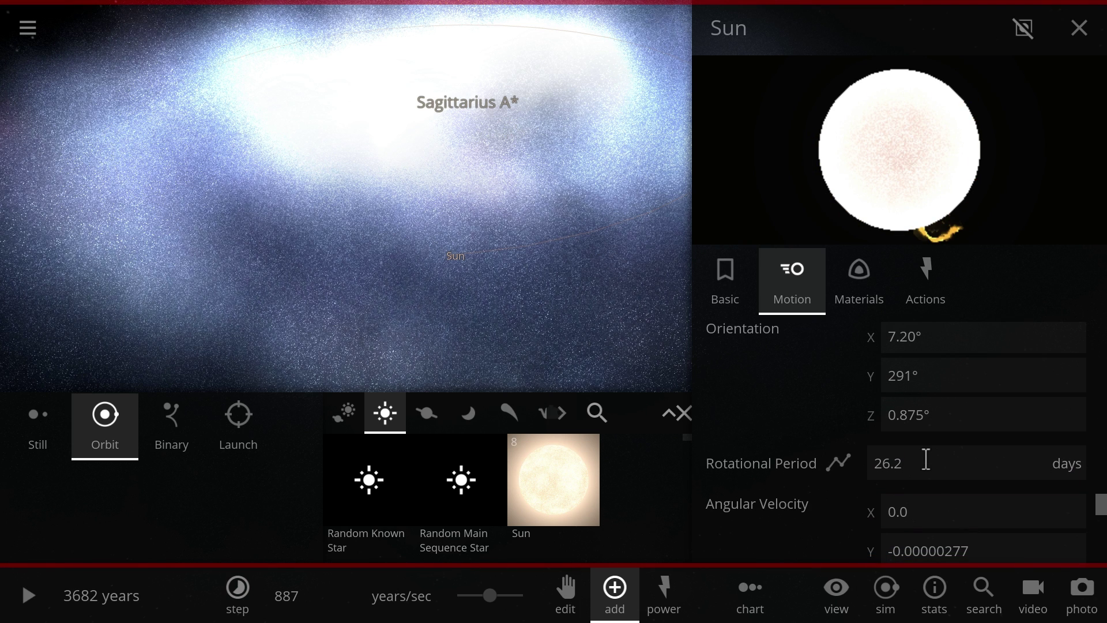
pyautogui.scroll(-3, 926, 459)
pyautogui.scroll(20, 926, 453)
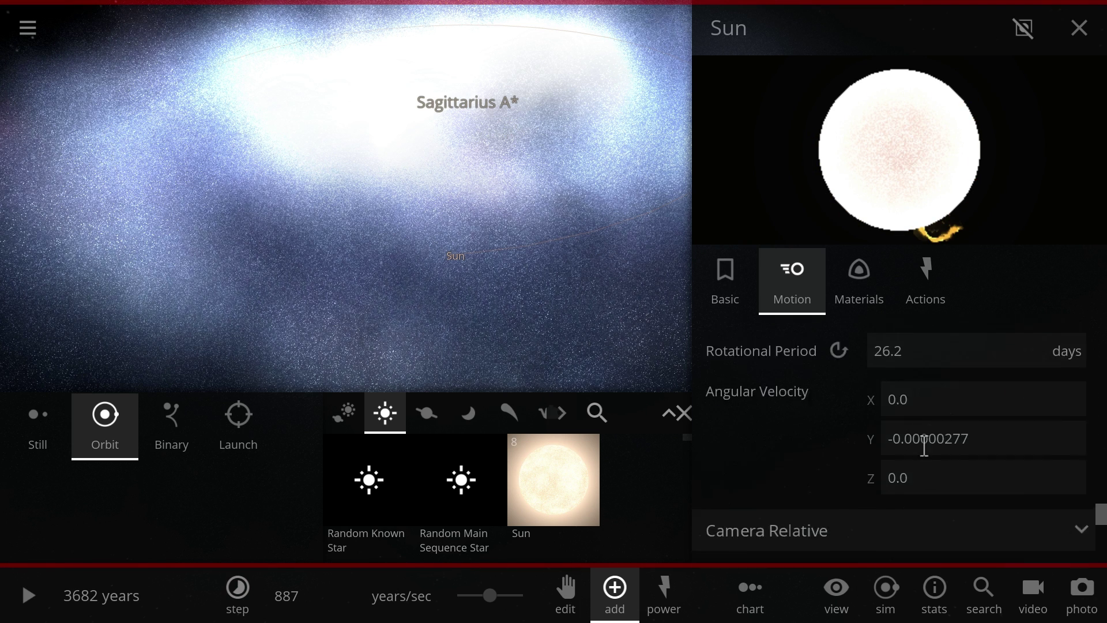
pyautogui.moveTo(944, 393); pyautogui.dragTo(1075, 395)
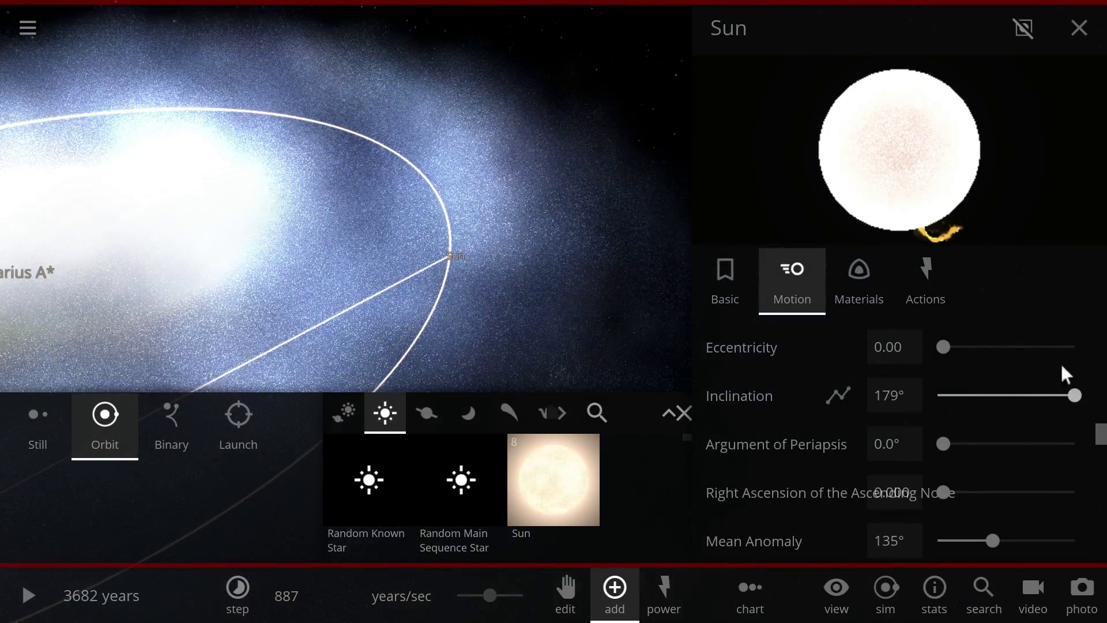
pyautogui.click(1078, 29)
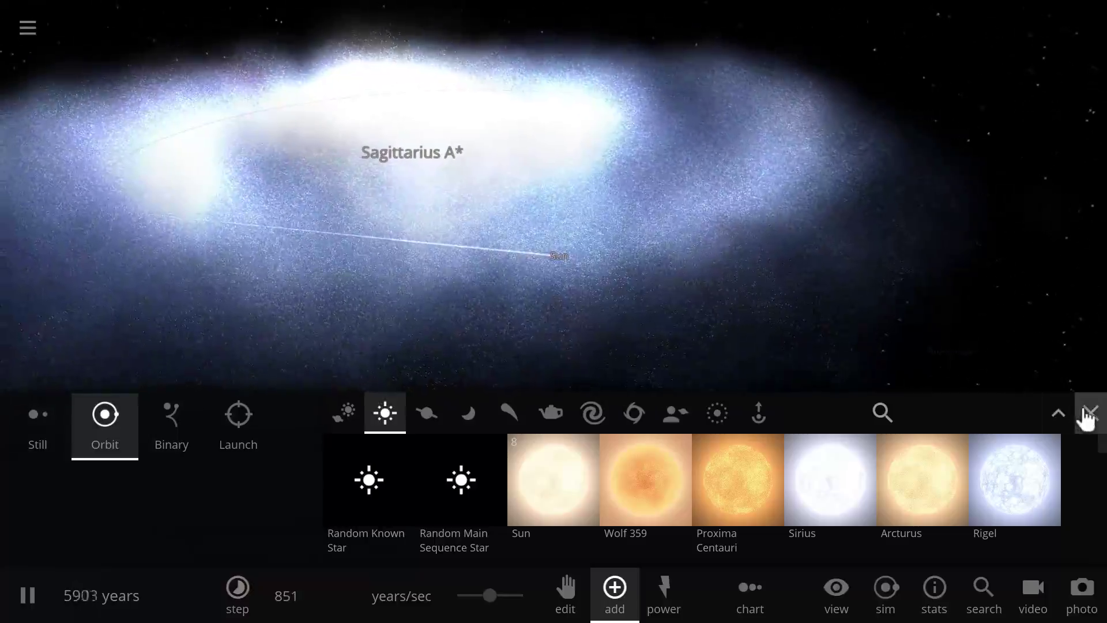
pyautogui.click(1089, 412)
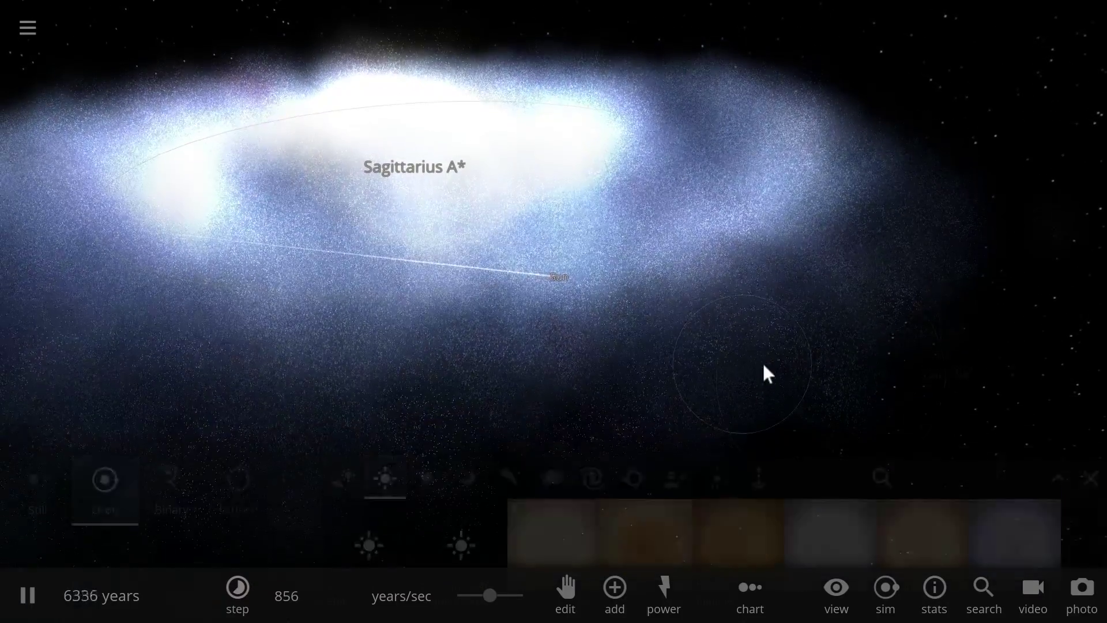
# - Focus on the Sun and examine it from up close and from farther out within the Milky Way
pyautogui.click(554, 311)
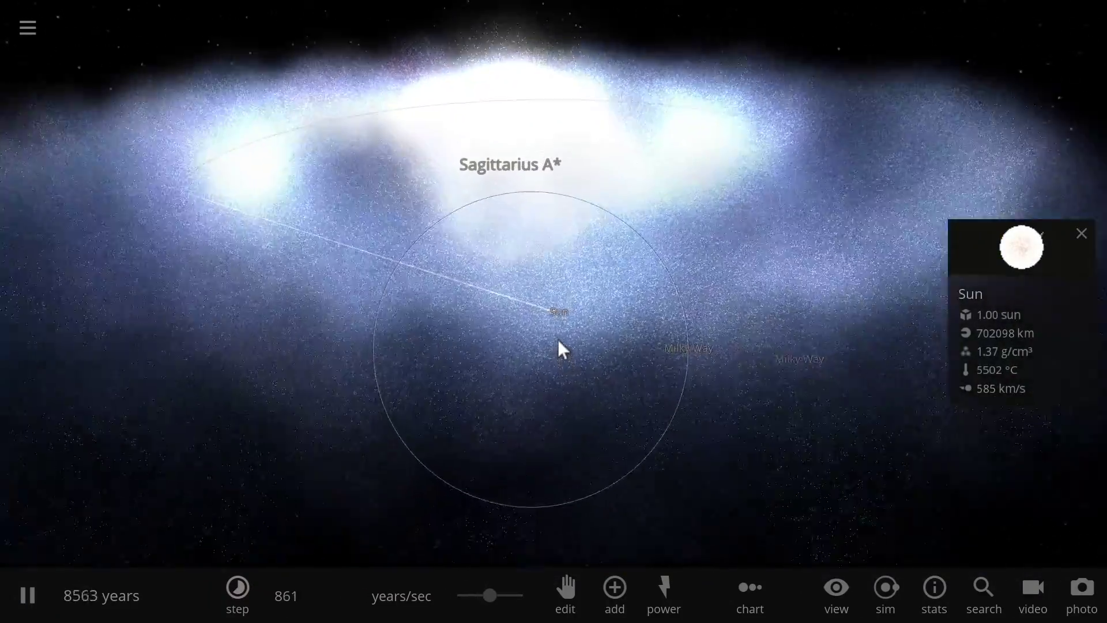
pyautogui.scroll(5, 558, 339)
pyautogui.moveTo(558, 339); pyautogui.dragTo(582, 351)
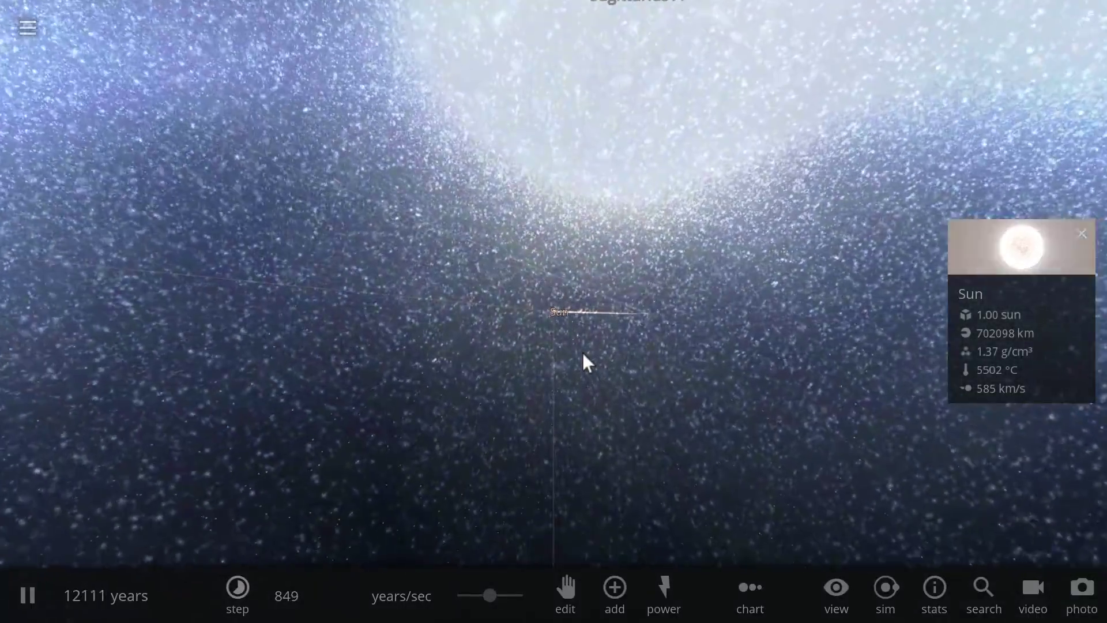
pyautogui.scroll(10, 582, 352)
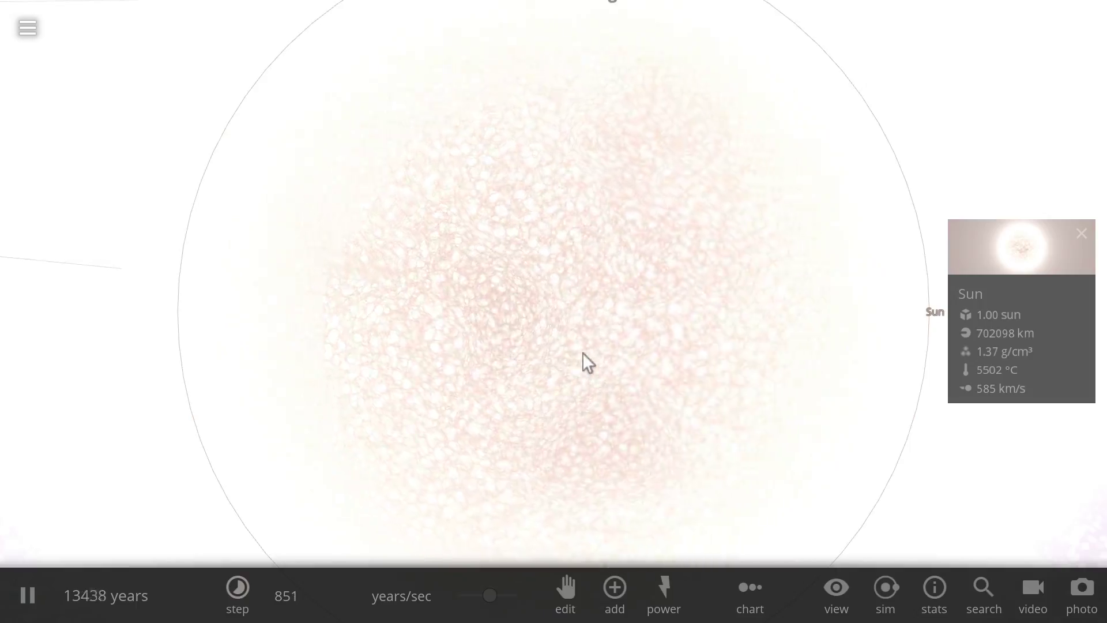
pyautogui.scroll(-3, 582, 351)
pyautogui.scroll(-5, 579, 355)
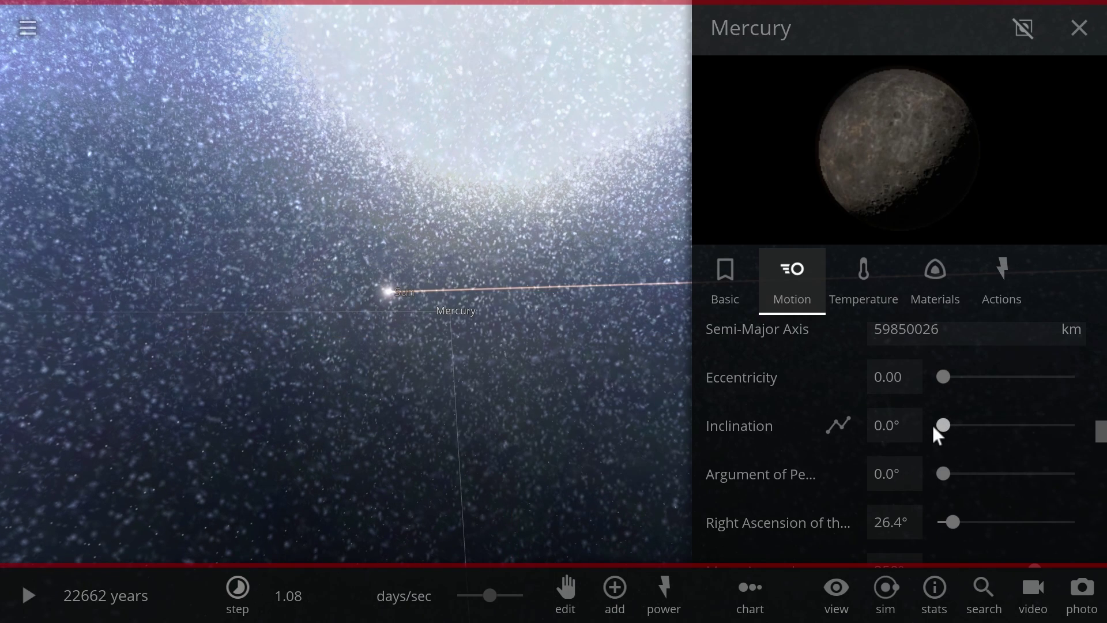
# - Set Mercury's inclination to 120°, argument of pericenter to 23.7° and right ascension of the ascending node to 33.2°
pyautogui.moveTo(939, 428); pyautogui.dragTo(1026, 426)
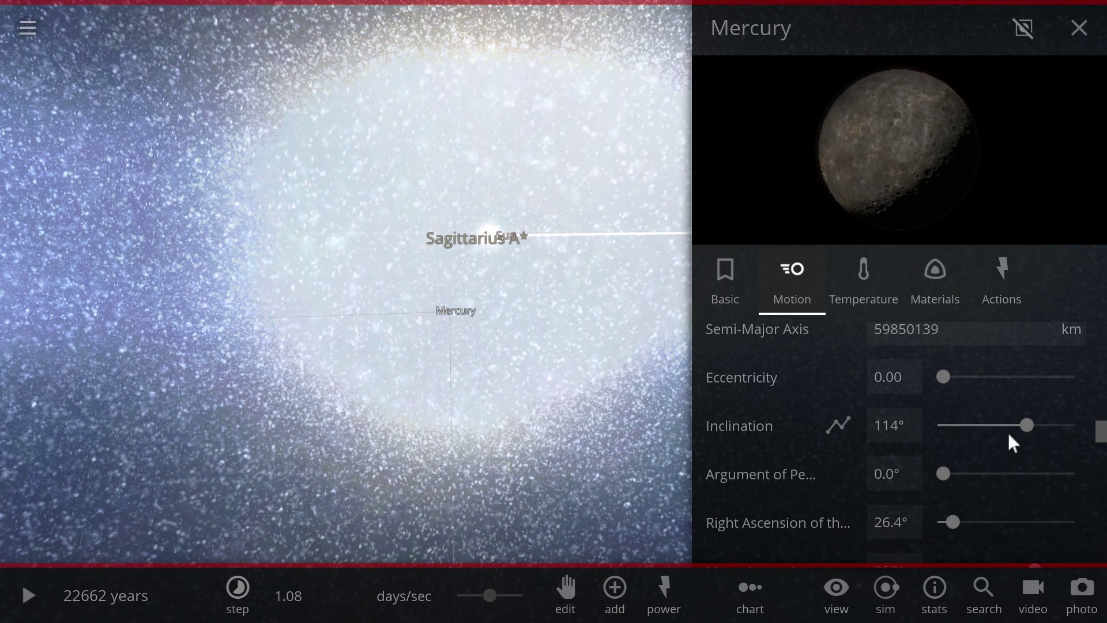
pyautogui.moveTo(1026, 425)
pyautogui.mouseDown()
pyautogui.moveTo(1075, 424)
pyautogui.moveTo(936, 424)
pyautogui.moveTo(1031, 426)
pyautogui.mouseUp()
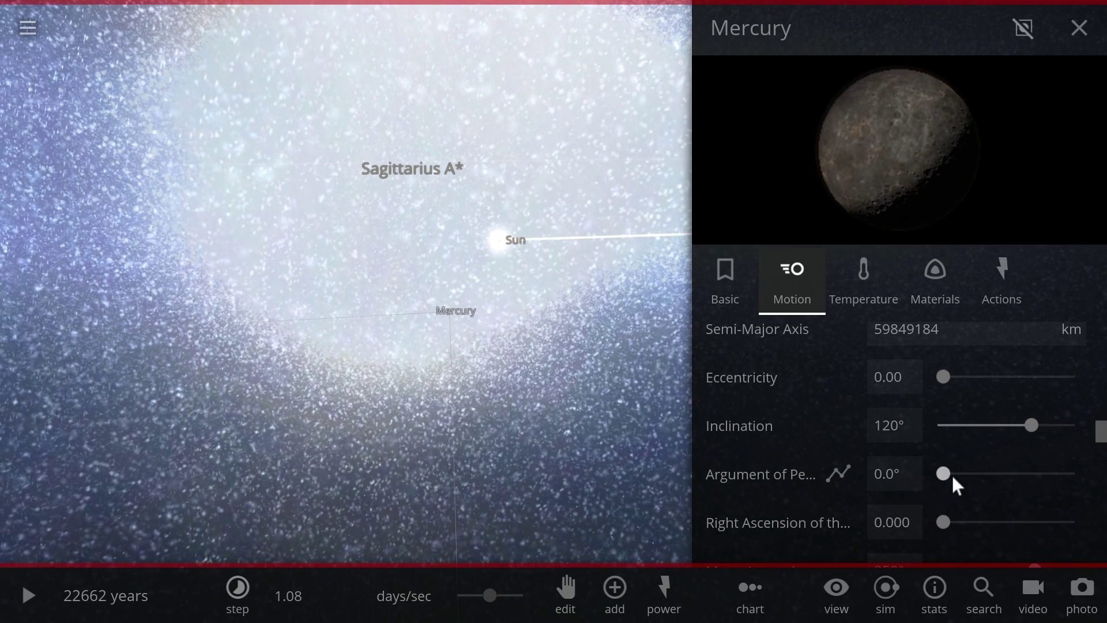
pyautogui.moveTo(952, 476); pyautogui.dragTo(959, 477)
pyautogui.moveTo(952, 528); pyautogui.dragTo(959, 521)
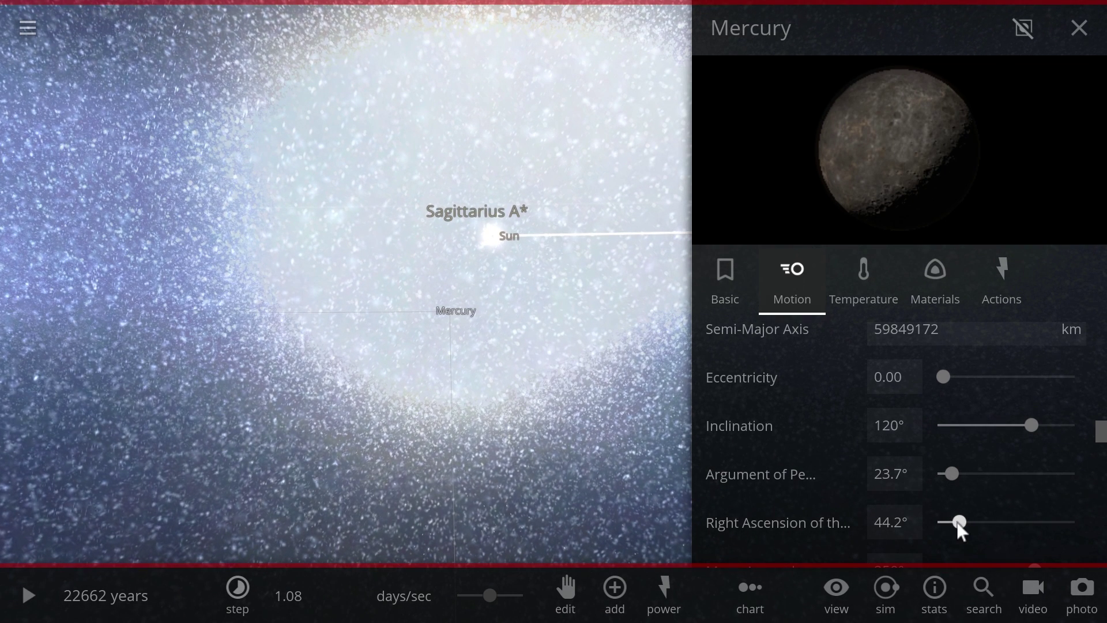
pyautogui.moveTo(959, 522); pyautogui.dragTo(953, 522)
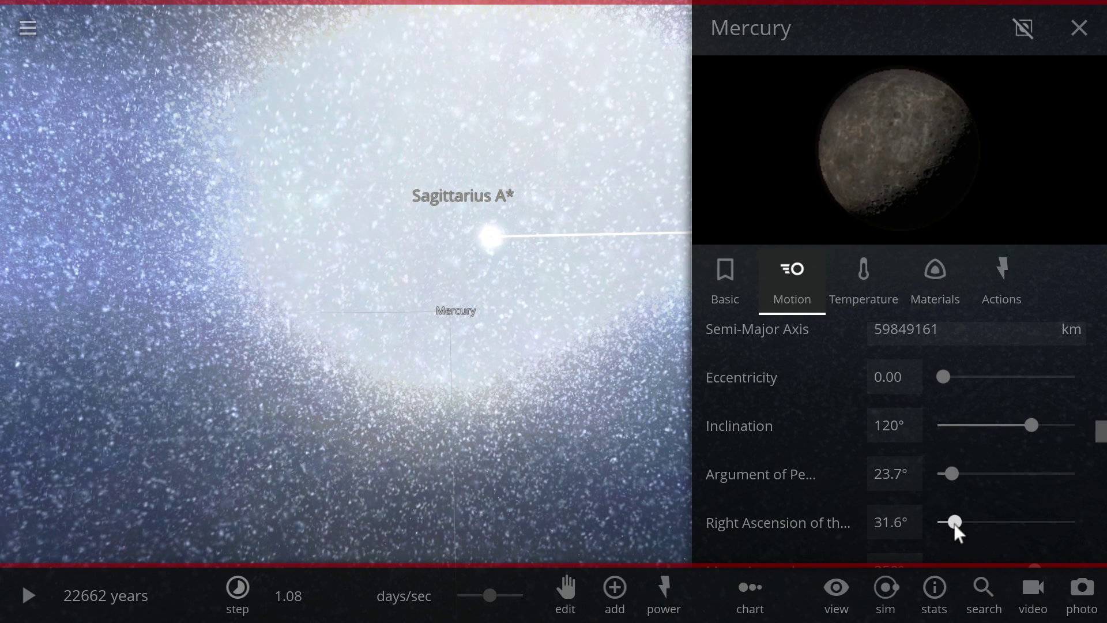
pyautogui.moveTo(954, 524); pyautogui.dragTo(954, 522)
# - Display the orbit lines and set Mercury's inclination to 61.7°
pyautogui.moveTo(254, 283); pyautogui.dragTo(326, 330)
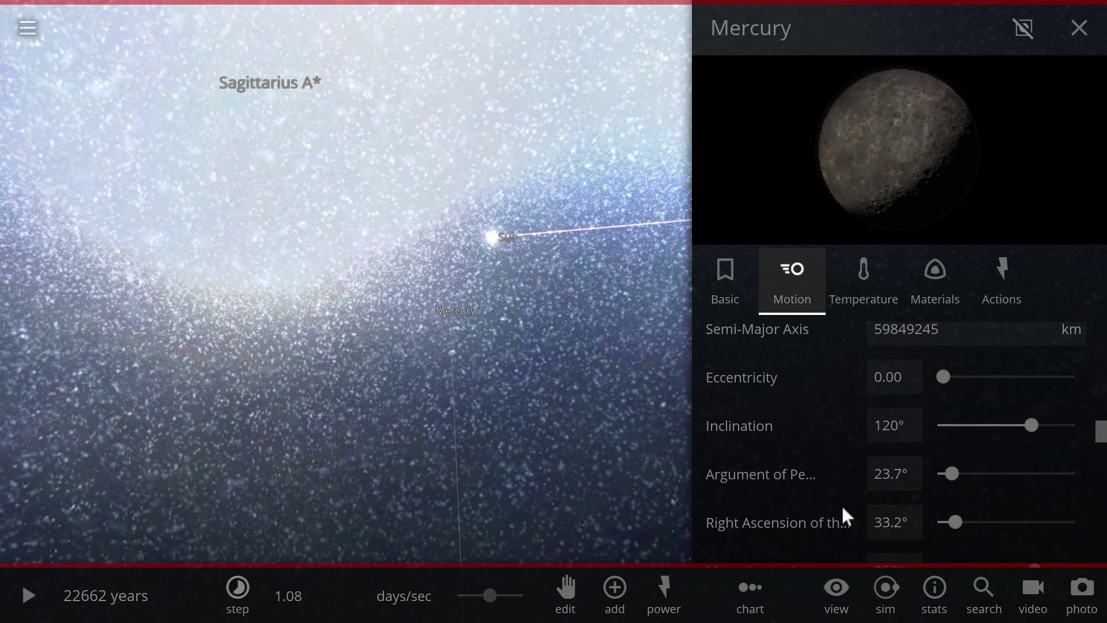
pyautogui.moveTo(365, 376); pyautogui.dragTo(305, 325)
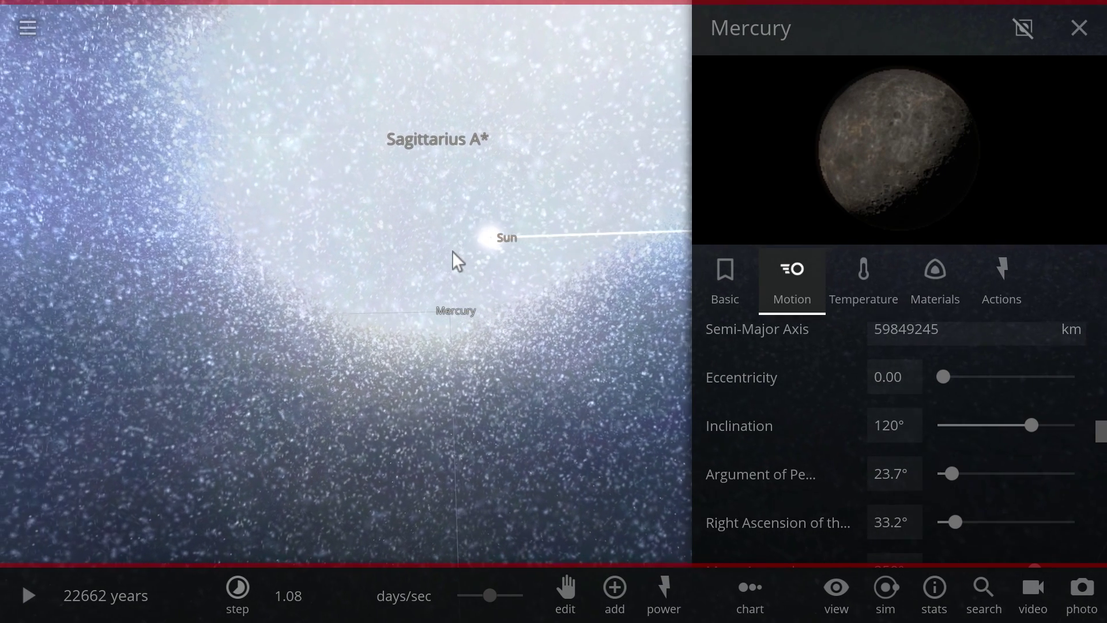
pyautogui.moveTo(452, 251); pyautogui.dragTo(445, 295)
pyautogui.click(631, 596)
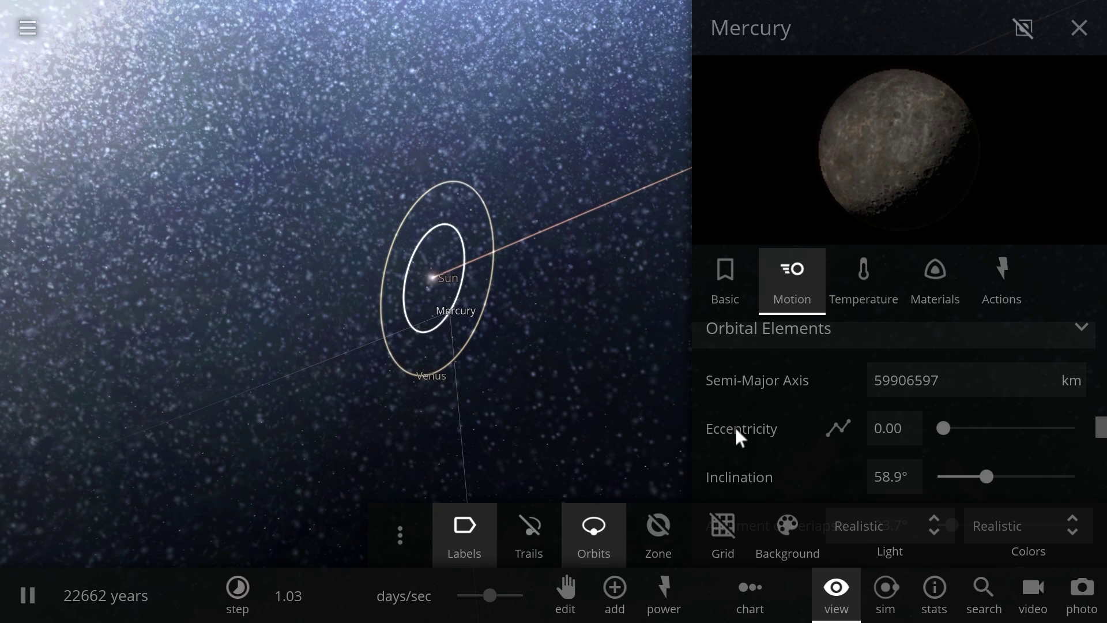
pyautogui.moveTo(526, 337); pyautogui.dragTo(502, 313)
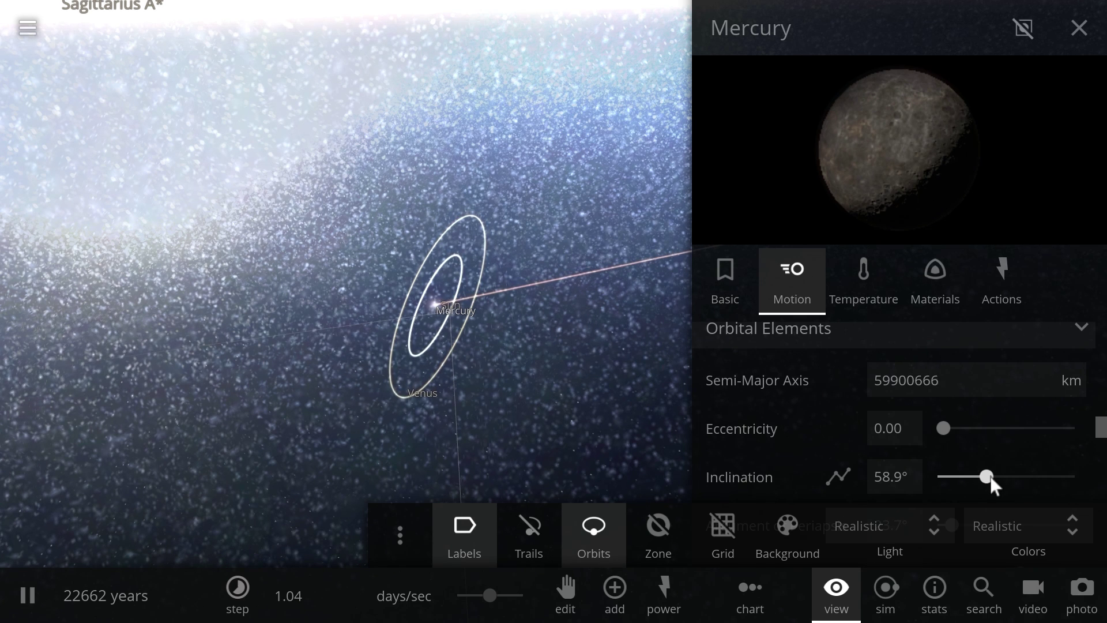
pyautogui.moveTo(990, 475); pyautogui.dragTo(991, 476)
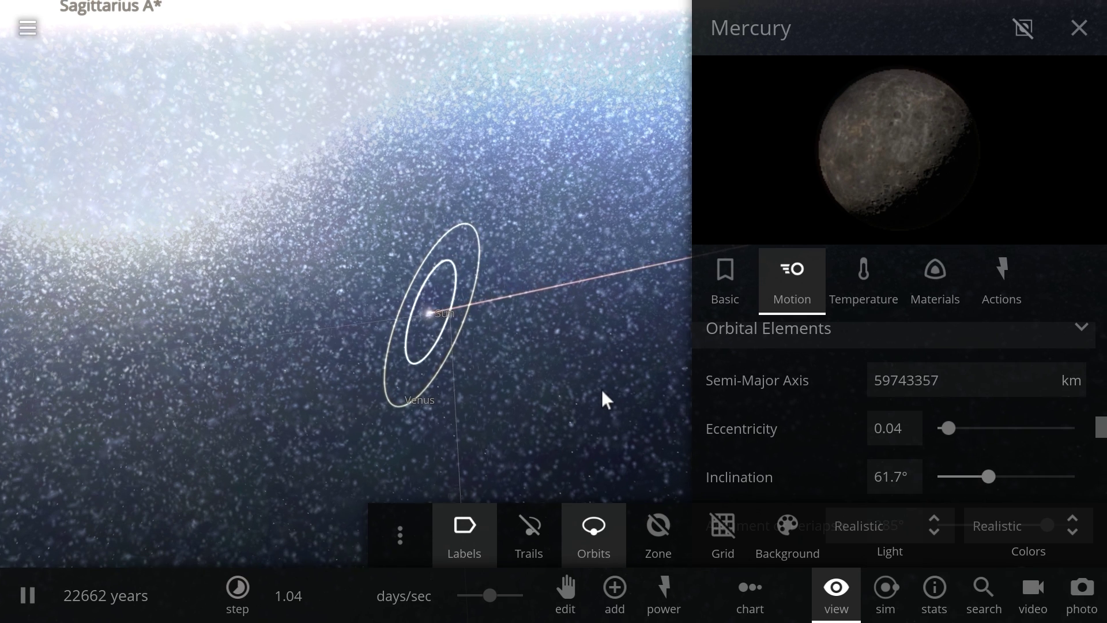
# - Check Venus's orbital elements, then add Earth in orbit around the Sun with an inclination of 61.9°
pyautogui.click(416, 400)
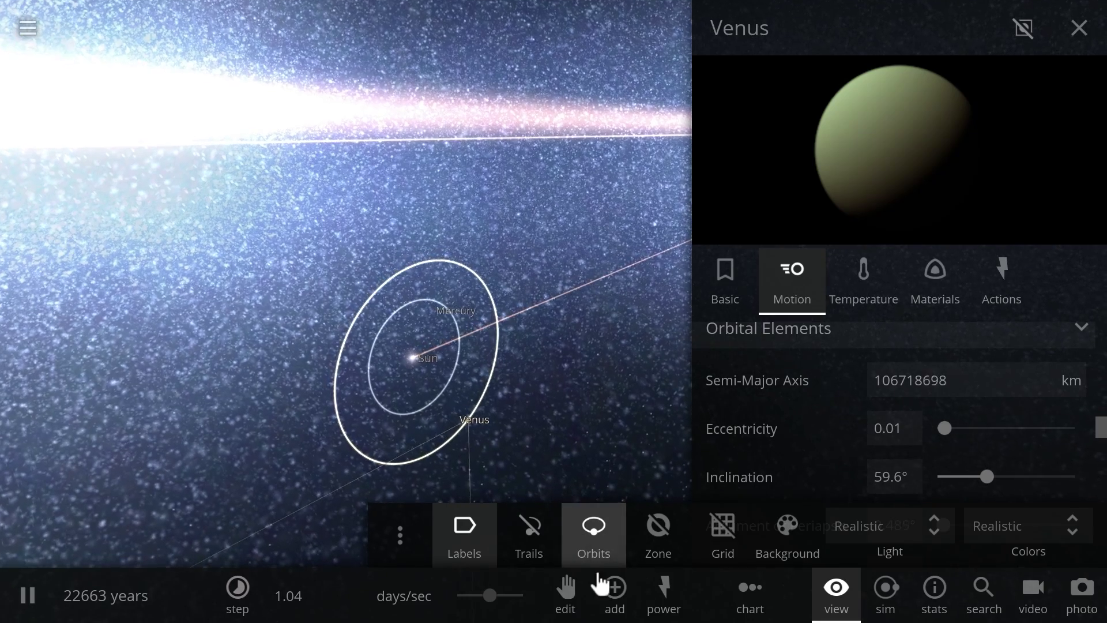
pyautogui.click(600, 583)
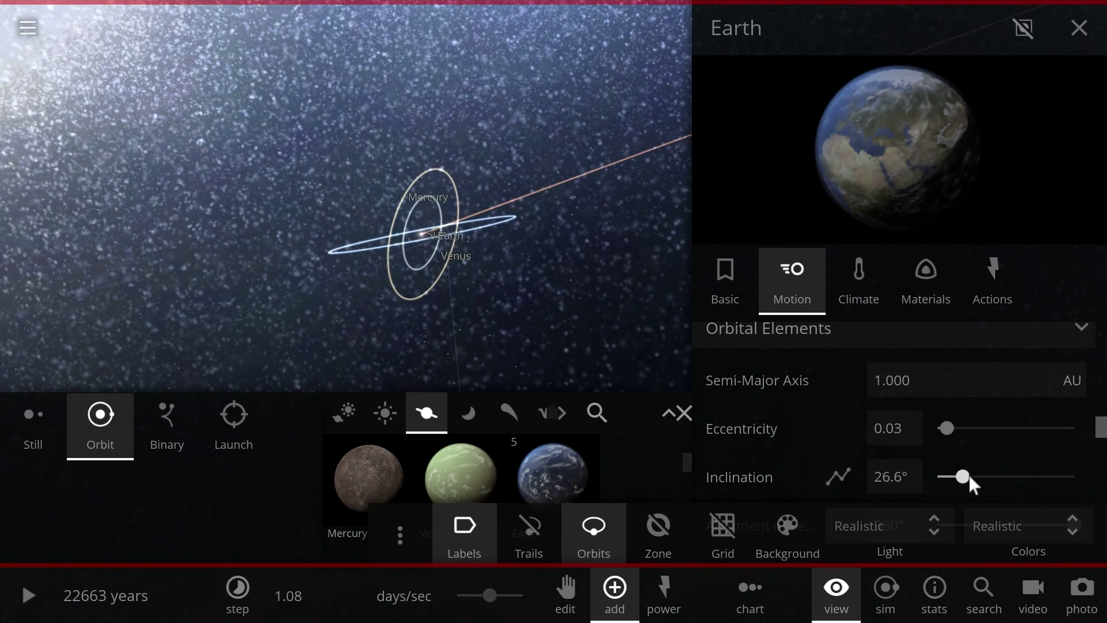
pyautogui.moveTo(968, 475); pyautogui.dragTo(994, 479)
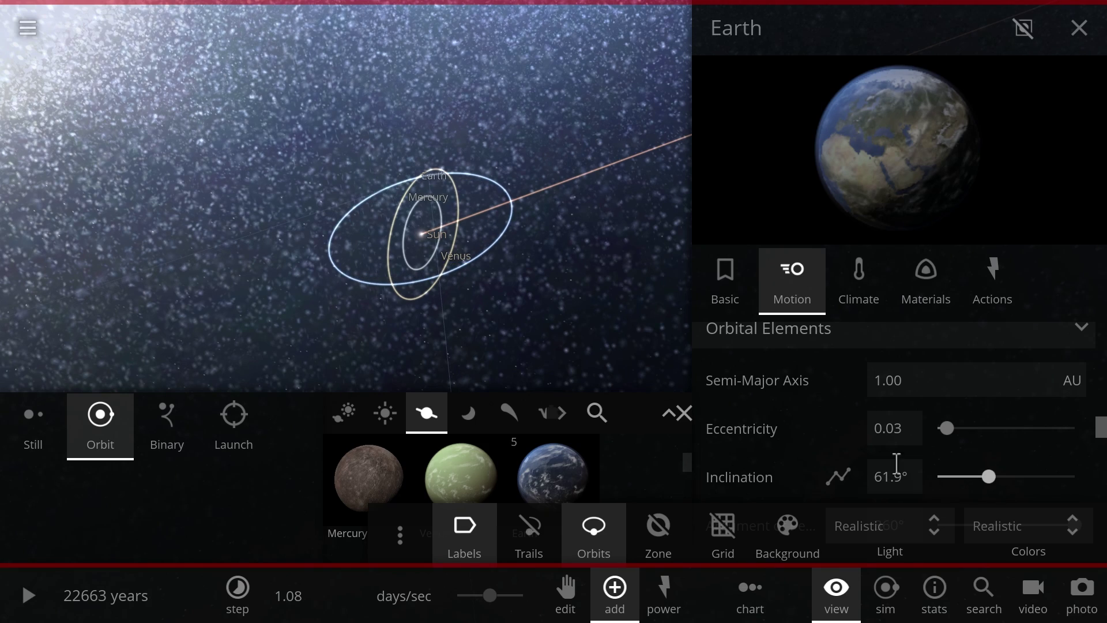
# - Set Earth's right ascension of the ascending node to 214°, resume the simulation and finish adding objects
pyautogui.scroll(-3, 934, 461)
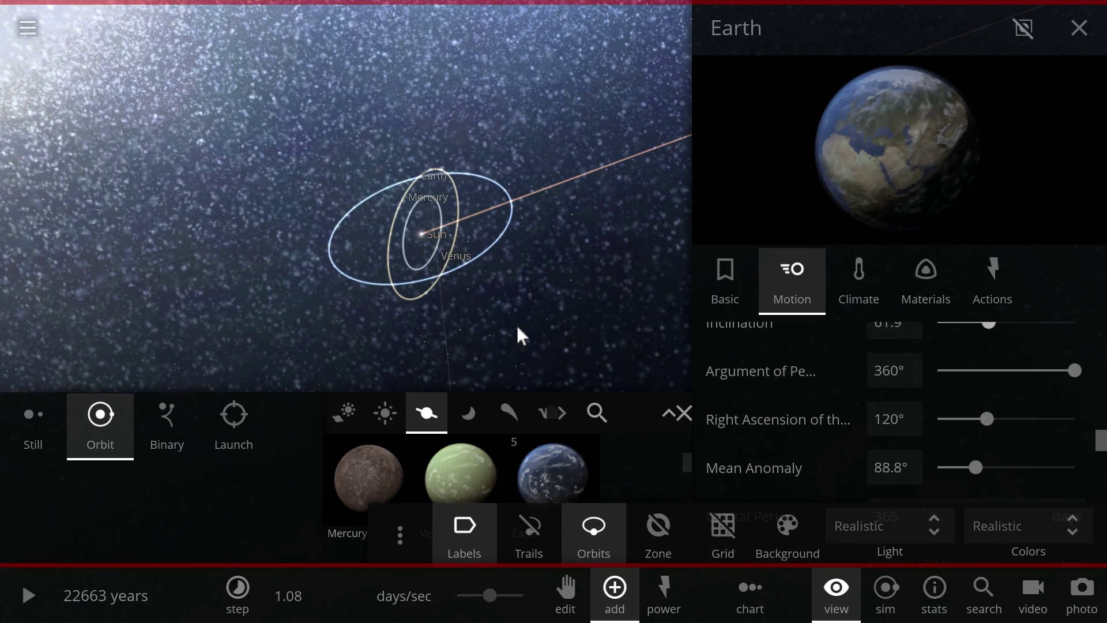
pyautogui.moveTo(517, 327); pyautogui.dragTo(545, 276)
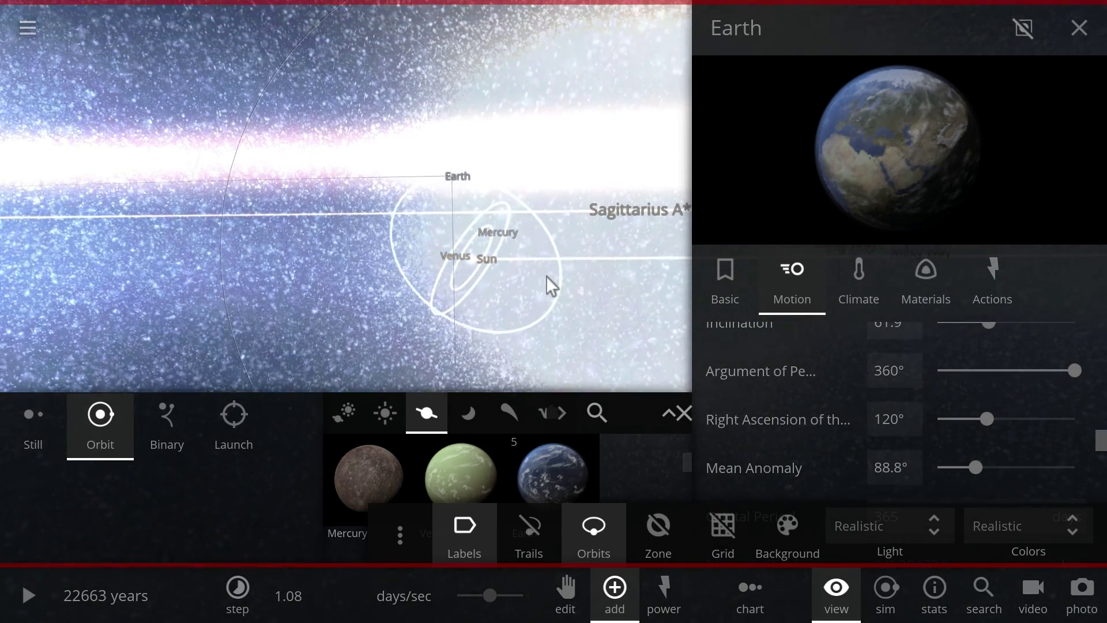
pyautogui.moveTo(988, 419); pyautogui.dragTo(1023, 415)
pyautogui.moveTo(504, 360); pyautogui.dragTo(621, 473)
pyautogui.press('space')
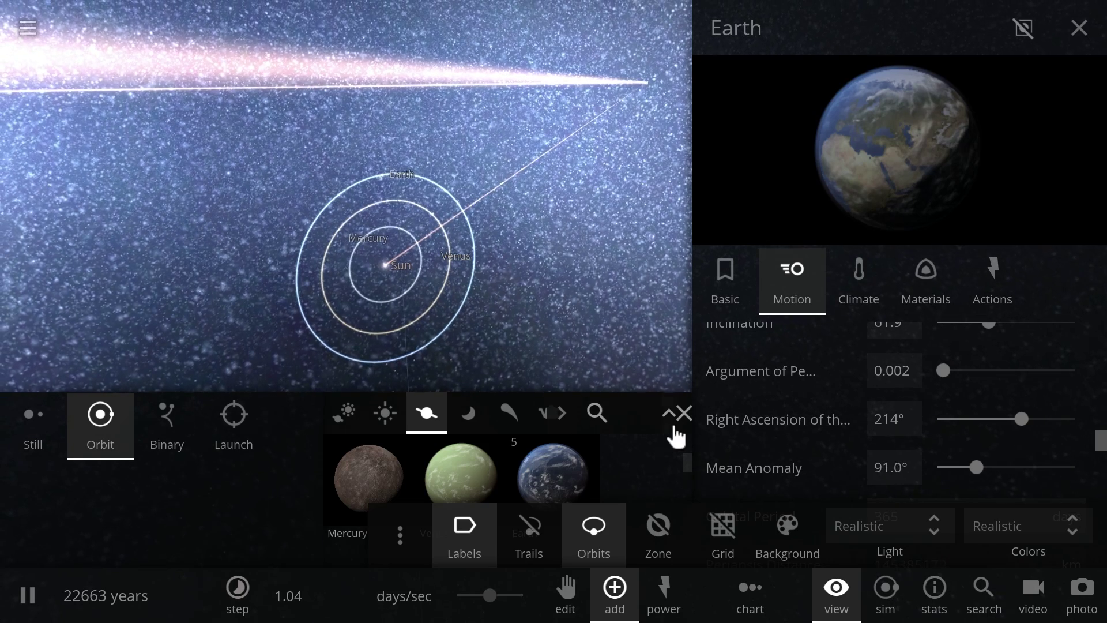
pyautogui.moveTo(502, 344); pyautogui.dragTo(483, 322)
pyautogui.scroll(-3, 514, 317)
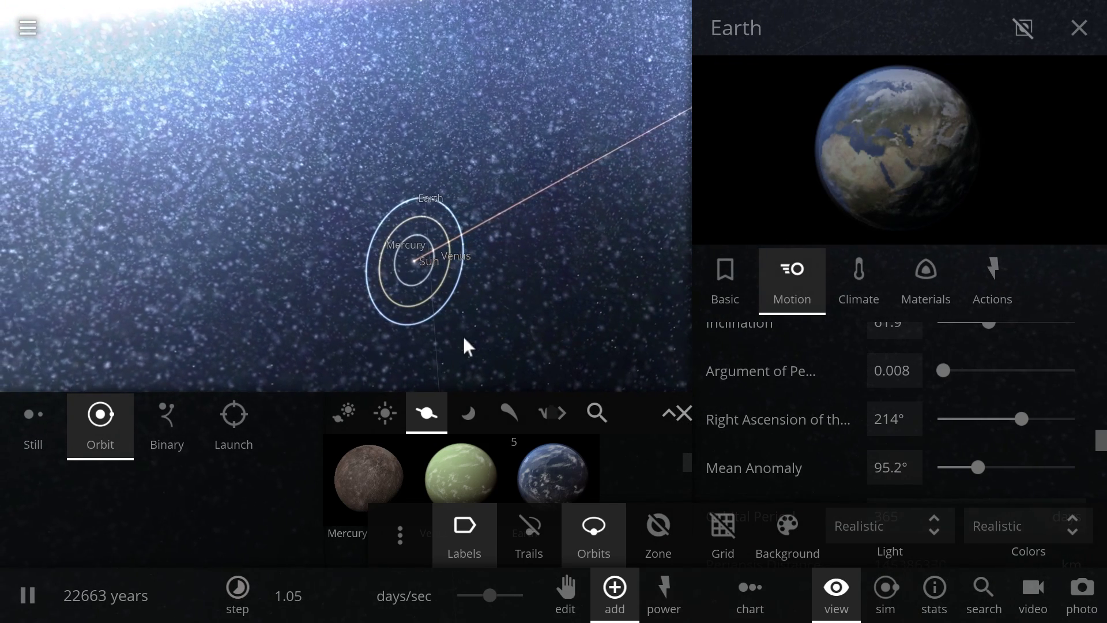
pyautogui.click(683, 413)
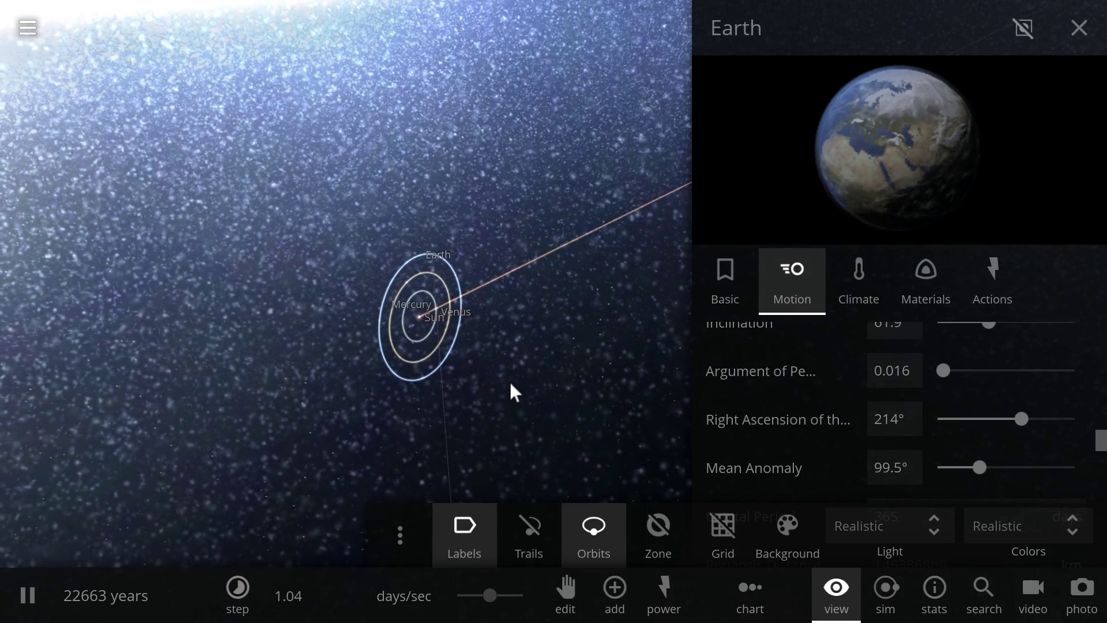
# - Inspect the tilted planetary orbits out to Neptune and raise the simulation speed to about 3.77 months/sec
pyautogui.moveTo(509, 381); pyautogui.dragTo(531, 366)
pyautogui.scroll(2, 527, 375)
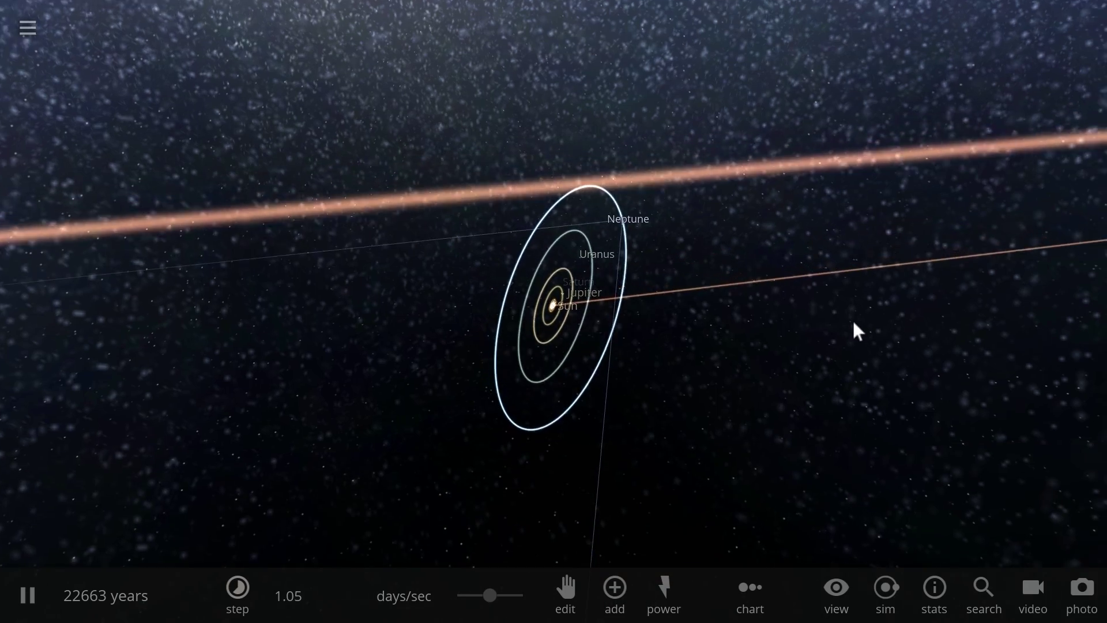
pyautogui.scroll(2, 601, 349)
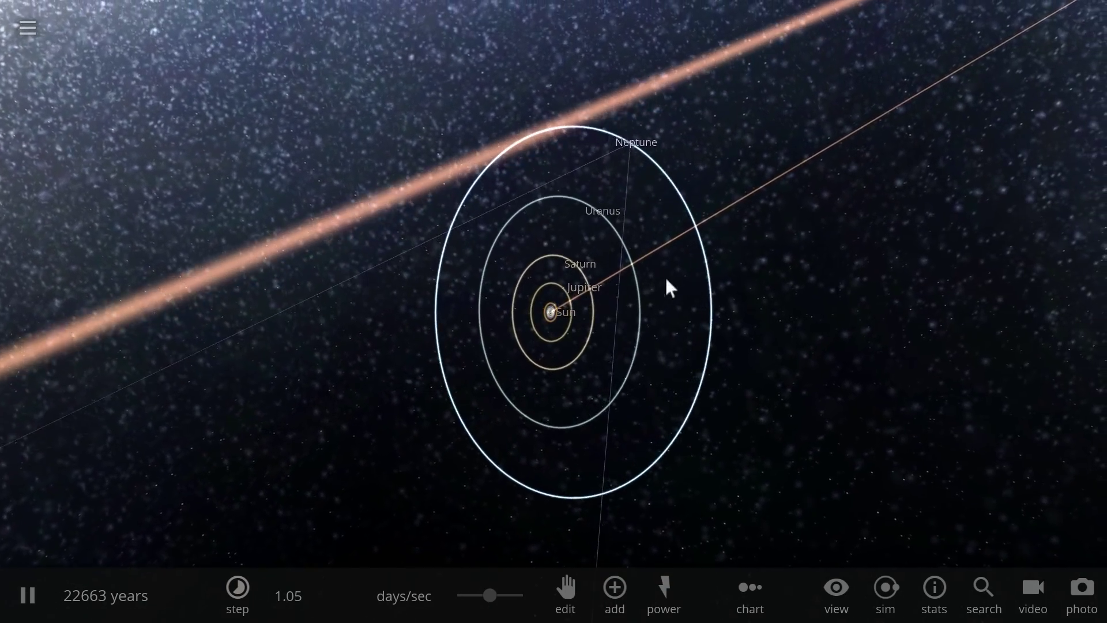
pyautogui.moveTo(666, 278); pyautogui.dragTo(600, 181)
pyautogui.scroll(2, 697, 313)
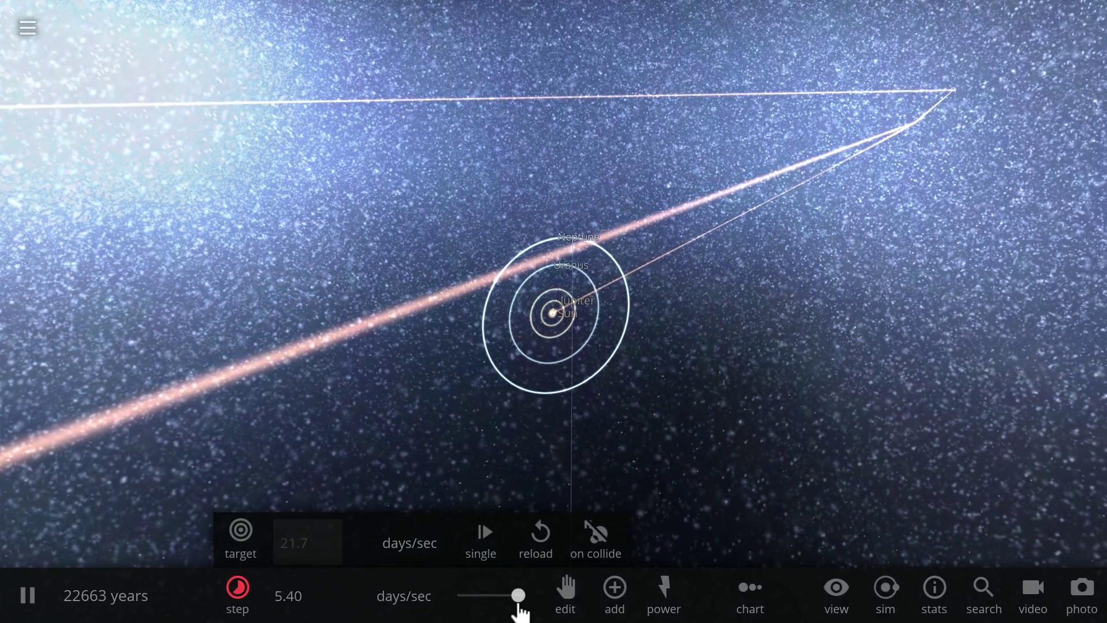
pyautogui.moveTo(517, 604); pyautogui.dragTo(519, 604)
pyautogui.scroll(3, 680, 407)
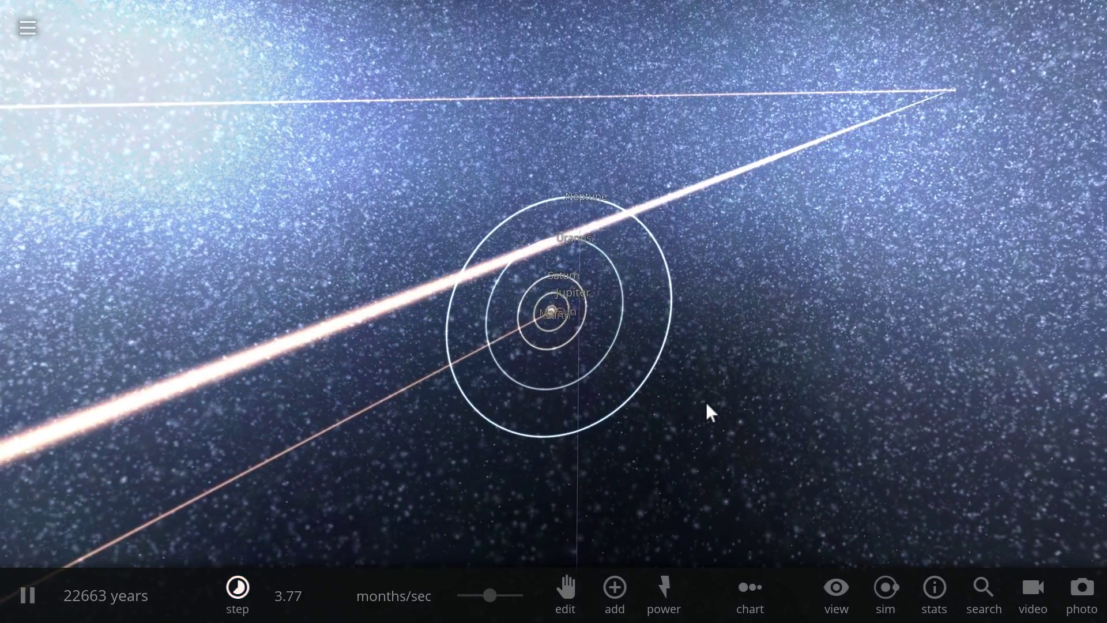
pyautogui.moveTo(705, 402); pyautogui.dragTo(703, 421)
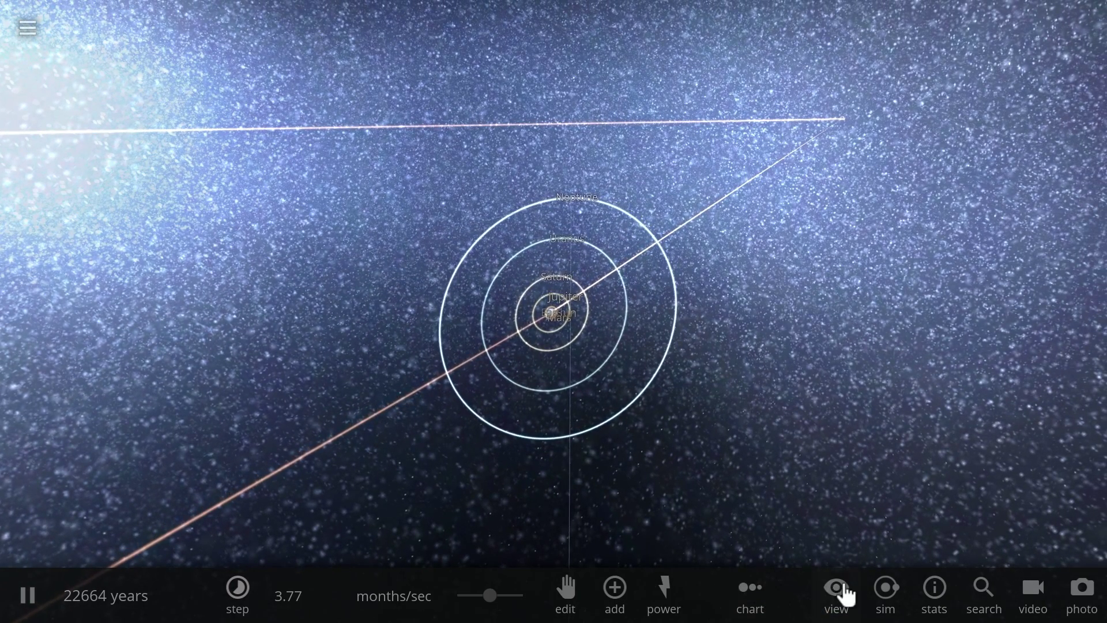
# - Hide the orbit lines and display the trails of the Sun and planets instead
pyautogui.click(837, 591)
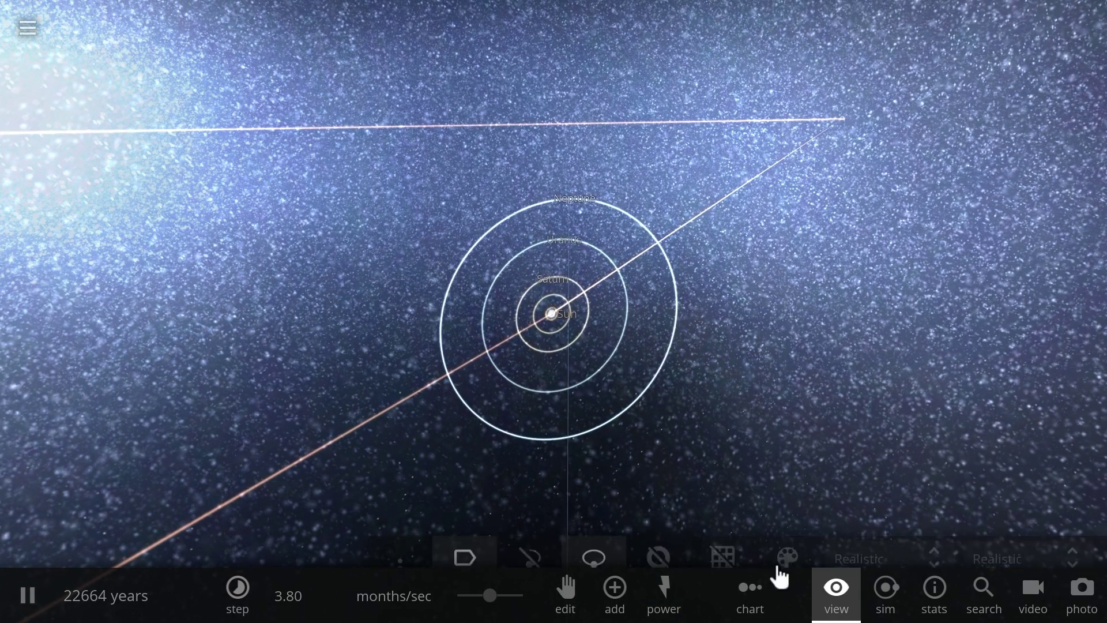
pyautogui.click(610, 533)
pyautogui.click(545, 533)
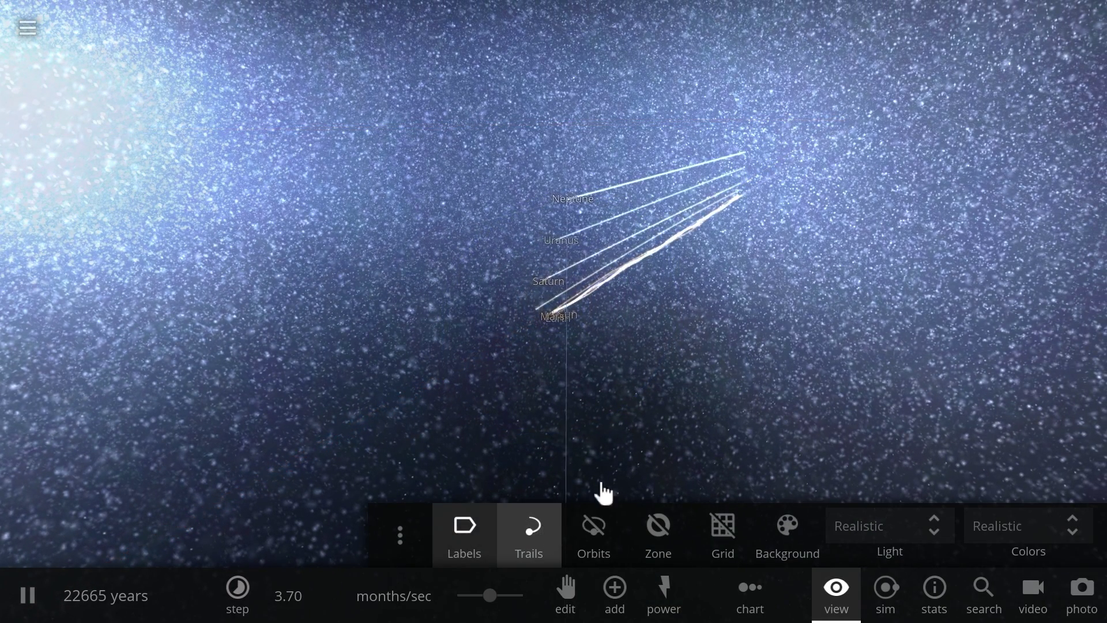
pyautogui.scroll(2, 652, 368)
pyautogui.moveTo(672, 356); pyautogui.dragTo(711, 348)
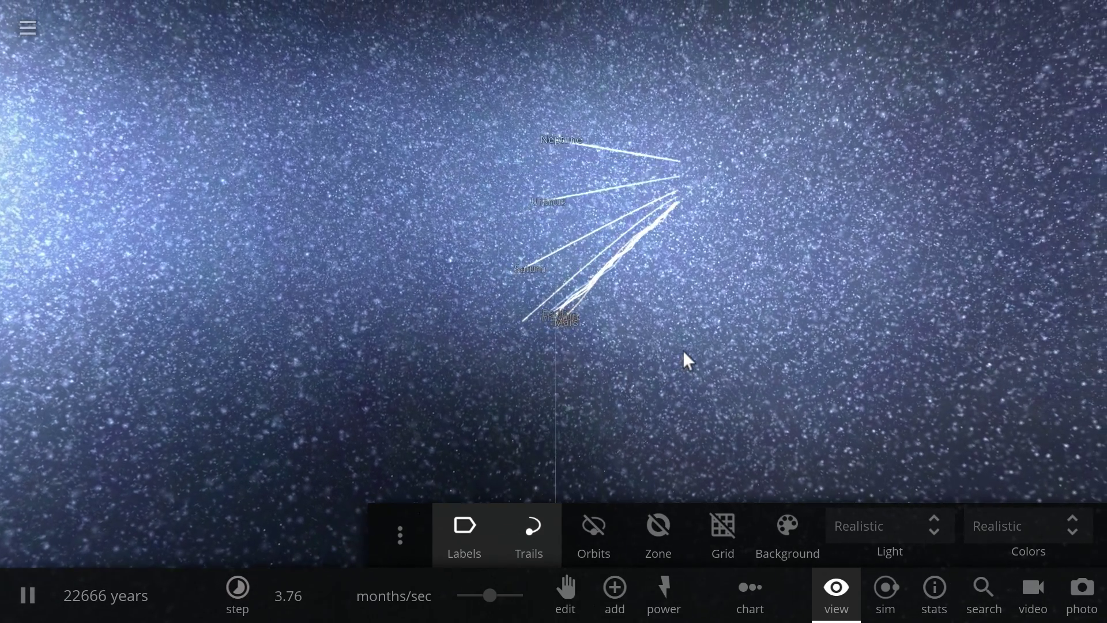
pyautogui.scroll(2, 680, 350)
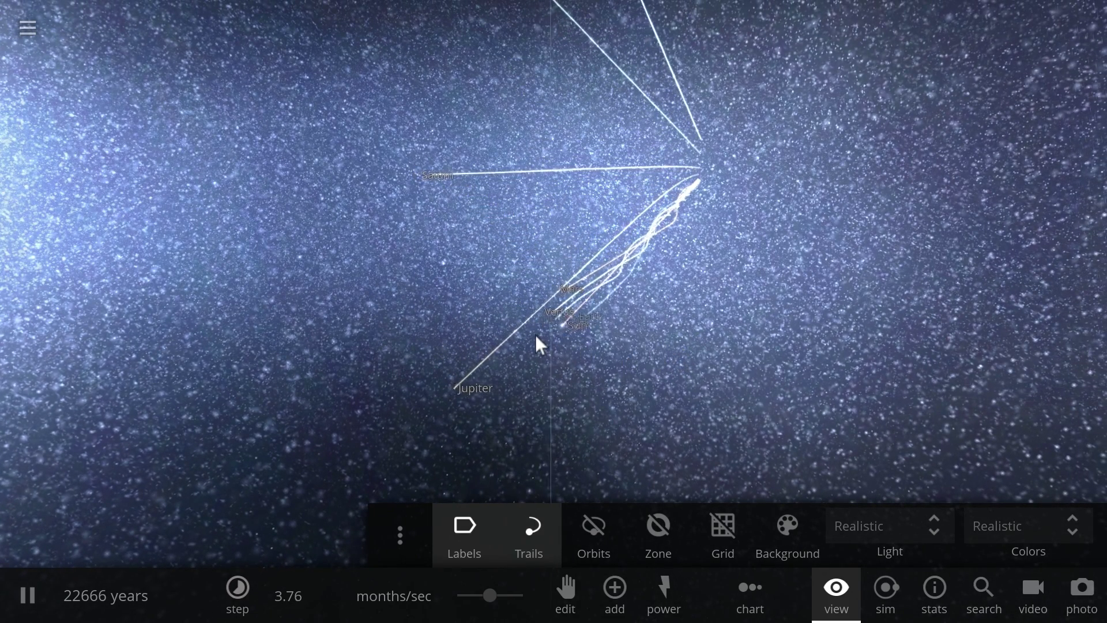
# - Center the view on the Sun and examine the planets' trails from several angles, with the display options closed
pyautogui.press('space')
pyautogui.click(570, 323)
pyautogui.press('space')
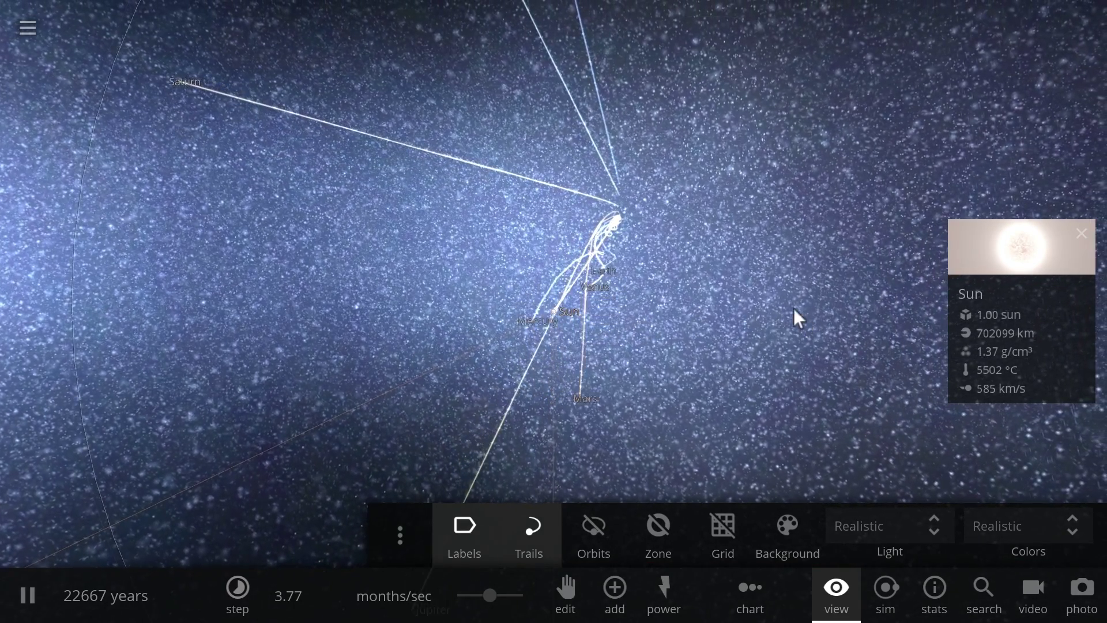
pyautogui.moveTo(793, 308); pyautogui.dragTo(578, 286)
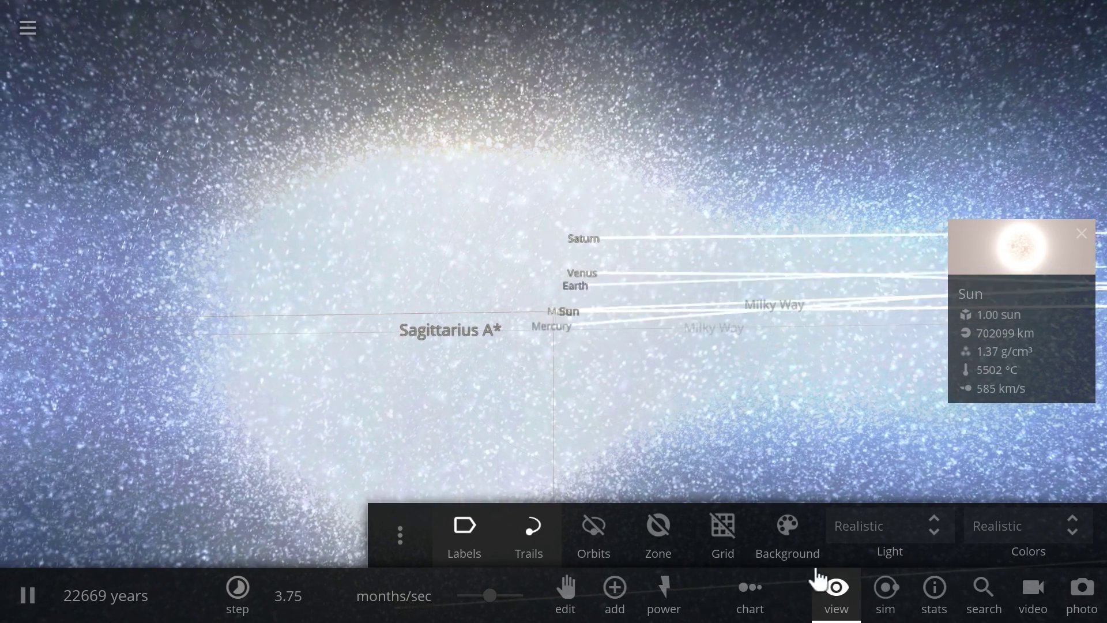
pyautogui.click(833, 585)
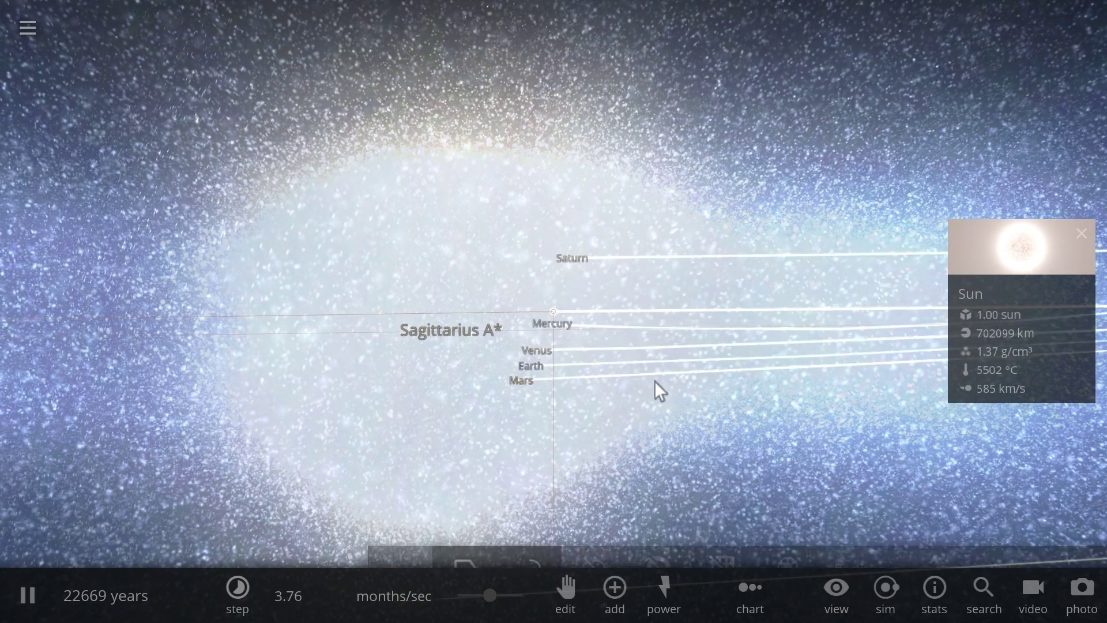
pyautogui.moveTo(517, 333); pyautogui.dragTo(640, 358)
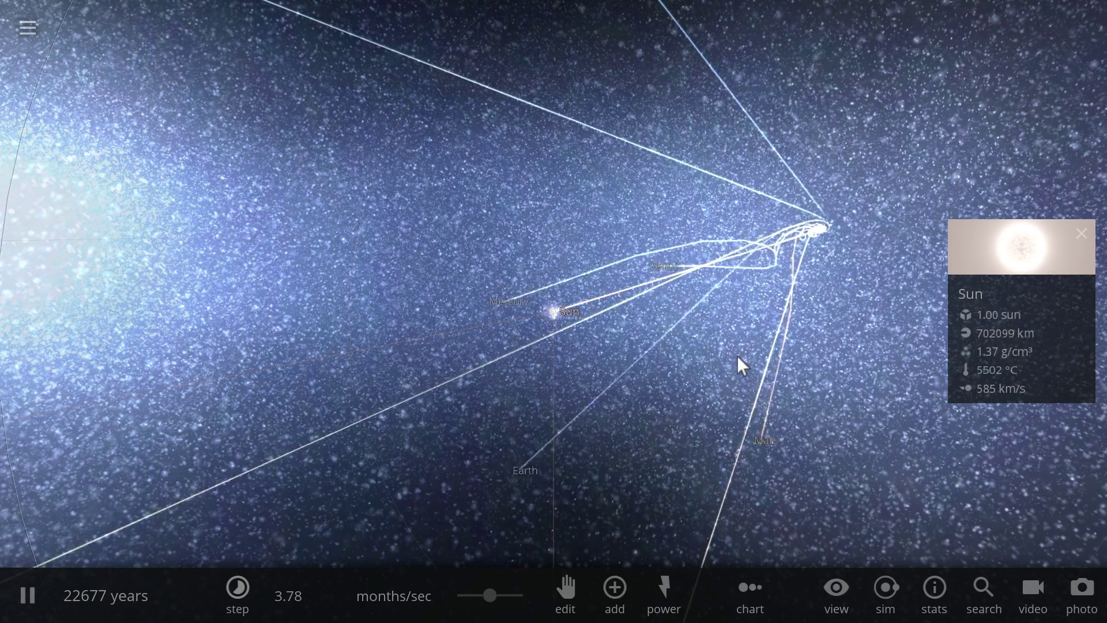
pyautogui.moveTo(726, 365); pyautogui.dragTo(744, 365)
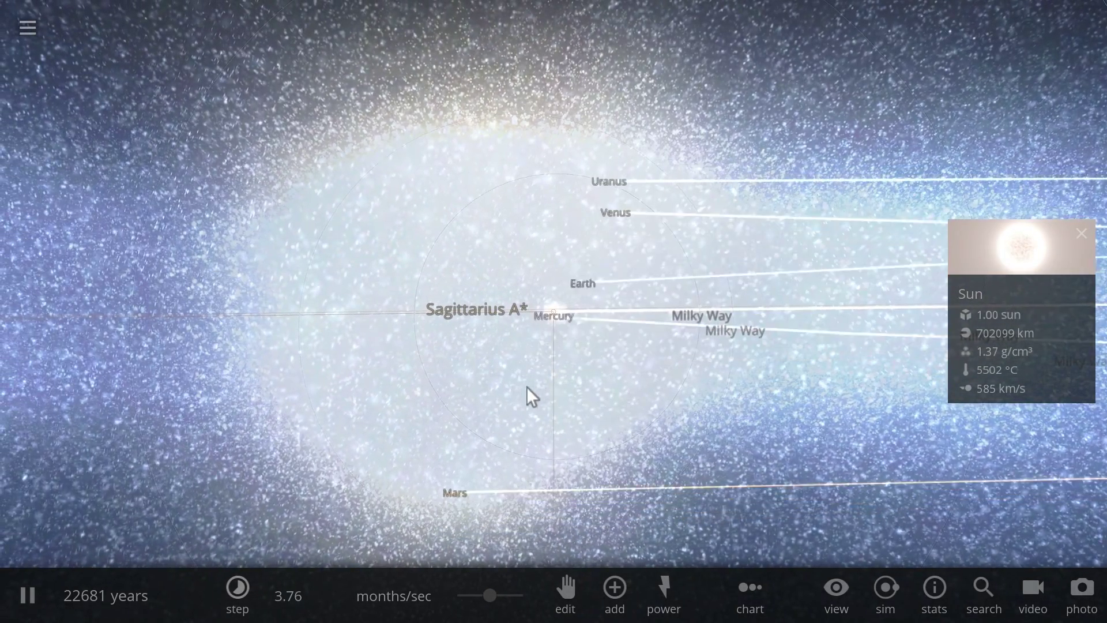
# - Examine the trails from the inner planets out to Neptune against the galactic core, at different distances and viewing angles
pyautogui.moveTo(527, 386); pyautogui.dragTo(582, 363)
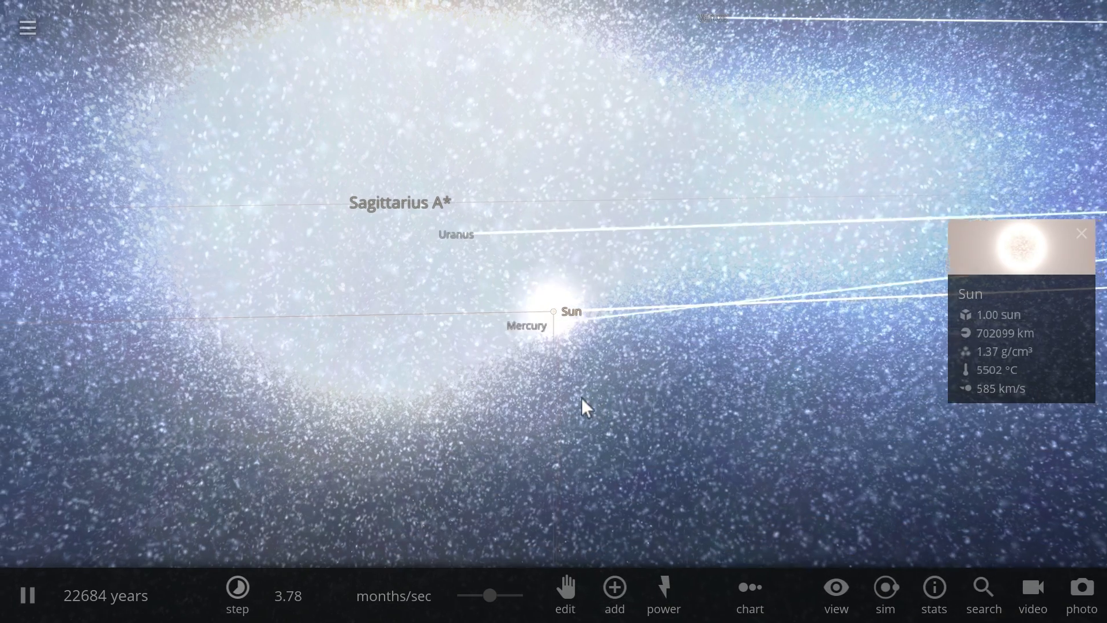
pyautogui.moveTo(587, 409); pyautogui.dragTo(415, 262)
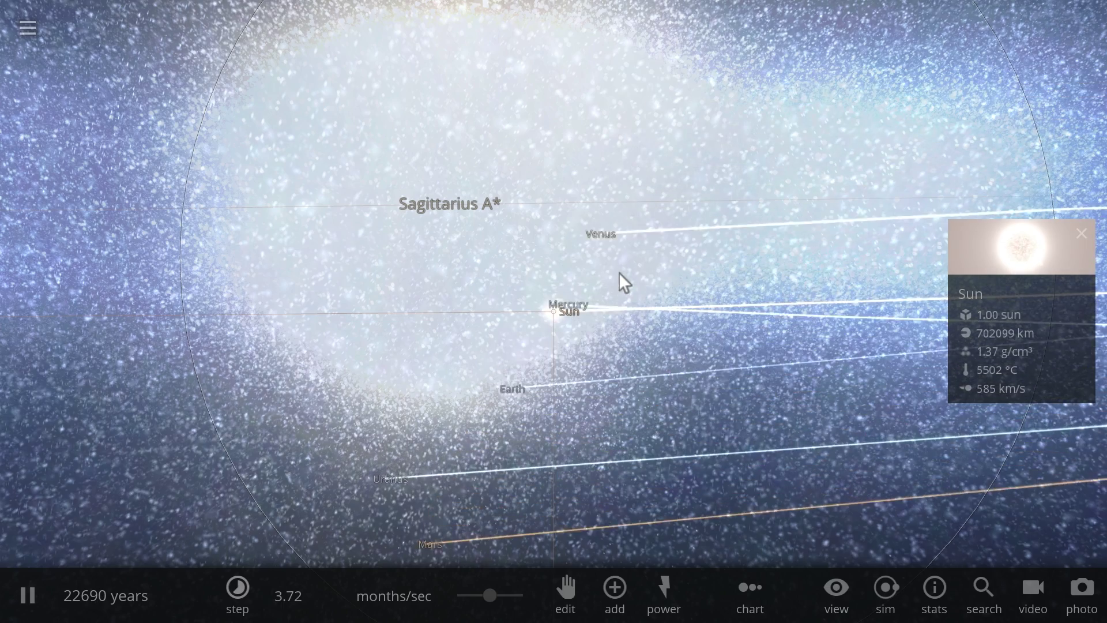
pyautogui.moveTo(518, 268); pyautogui.dragTo(558, 285)
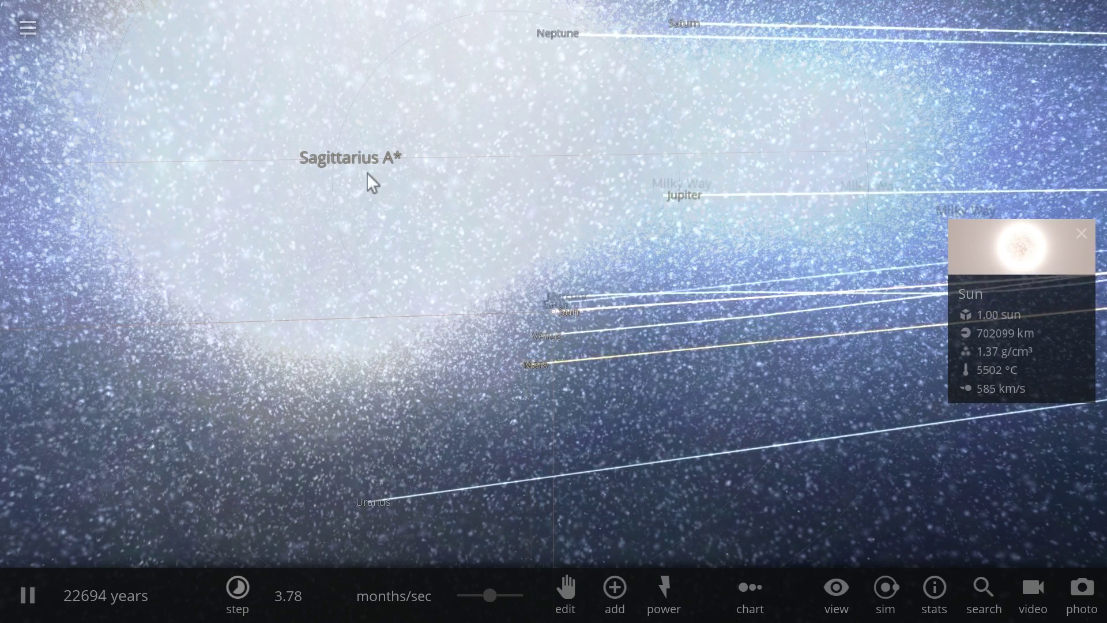
pyautogui.moveTo(329, 255); pyautogui.dragTo(380, 250)
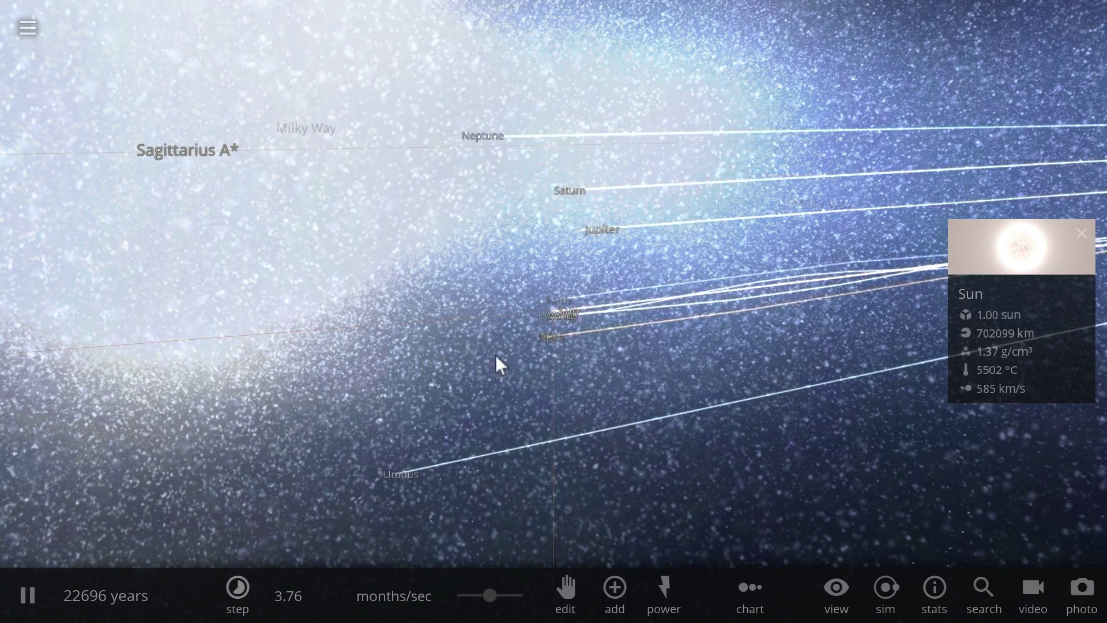
pyautogui.moveTo(497, 365); pyautogui.dragTo(682, 422)
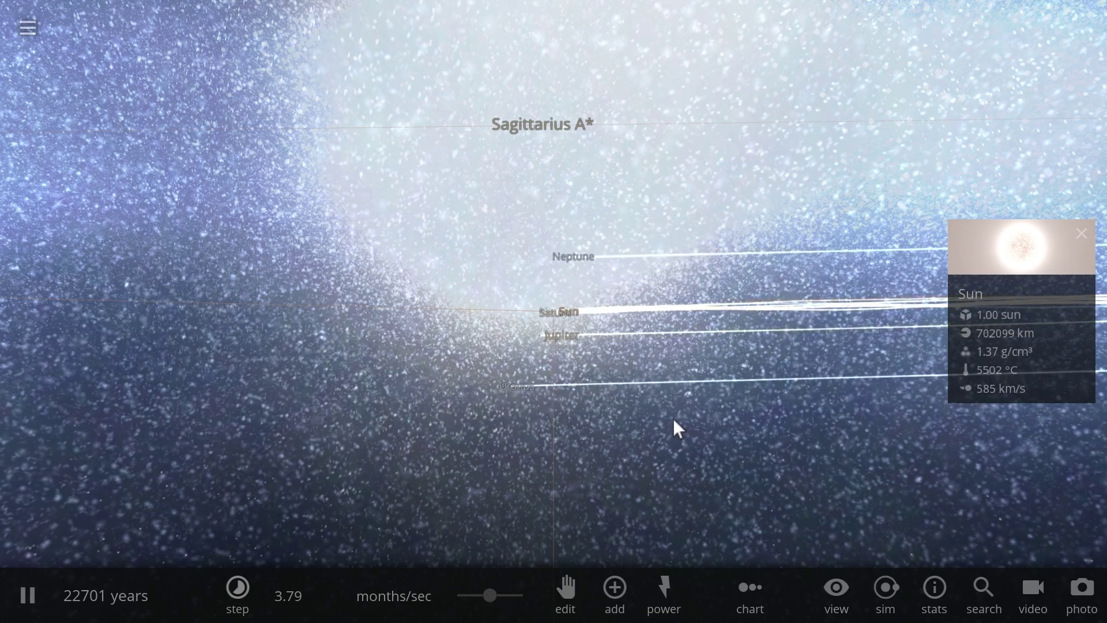
pyautogui.moveTo(626, 401); pyautogui.dragTo(600, 397)
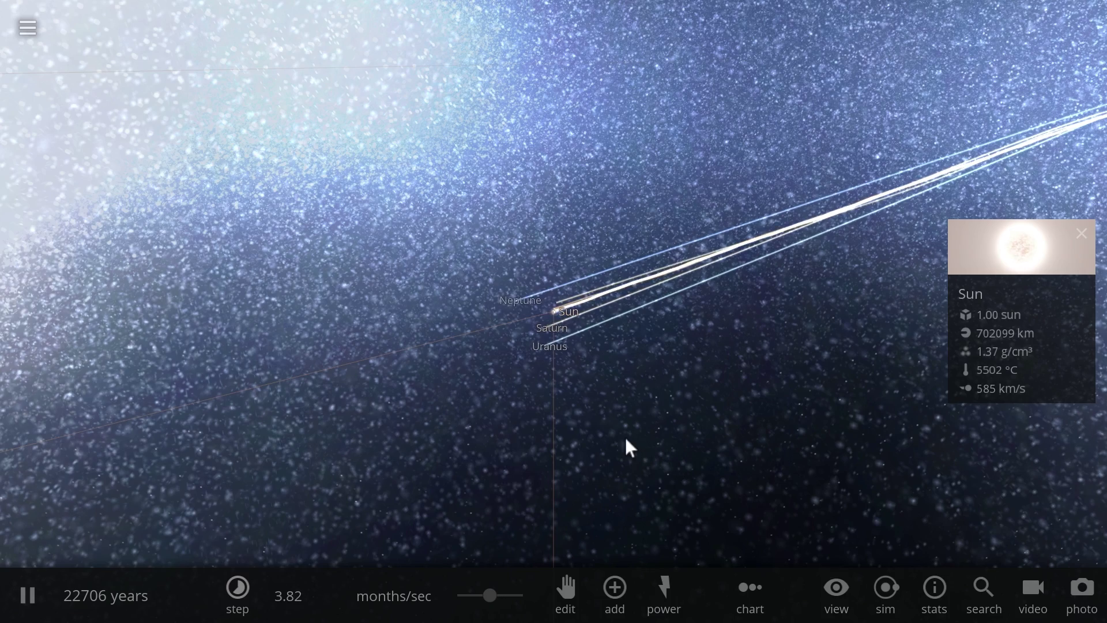
pyautogui.moveTo(624, 437); pyautogui.dragTo(604, 420)
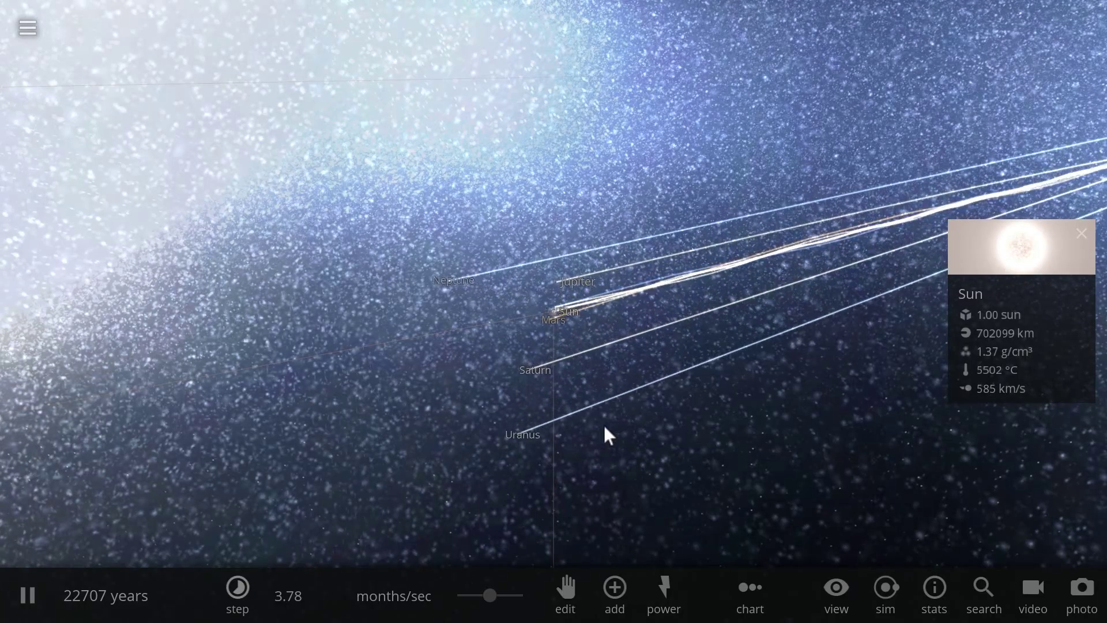
# - Raise the simulation speed to about 11.5 months/sec and select the Milky Way
pyautogui.moveTo(496, 598); pyautogui.dragTo(501, 598)
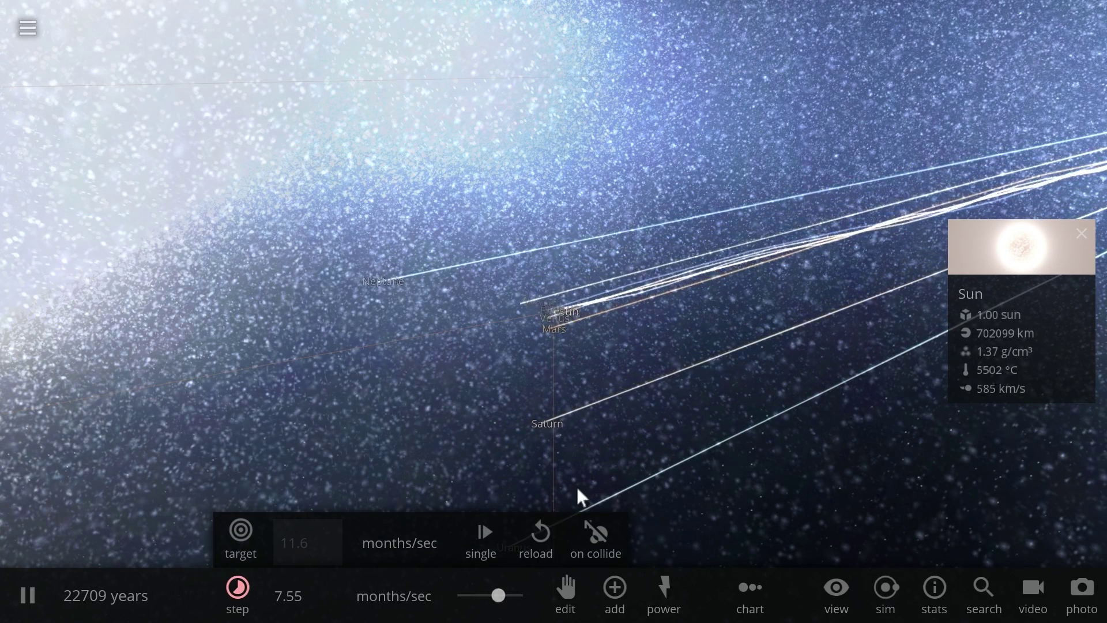
pyautogui.click(668, 439)
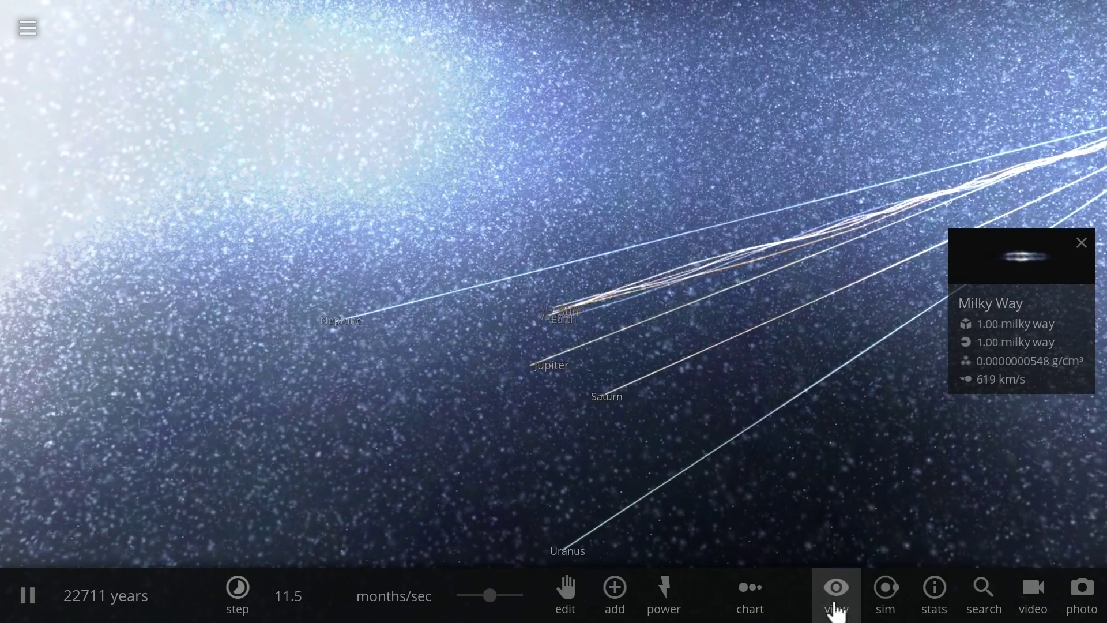
# - Show the orbit lines in place of the trails, hide them again and close the display options
pyautogui.click(834, 588)
pyautogui.click(593, 538)
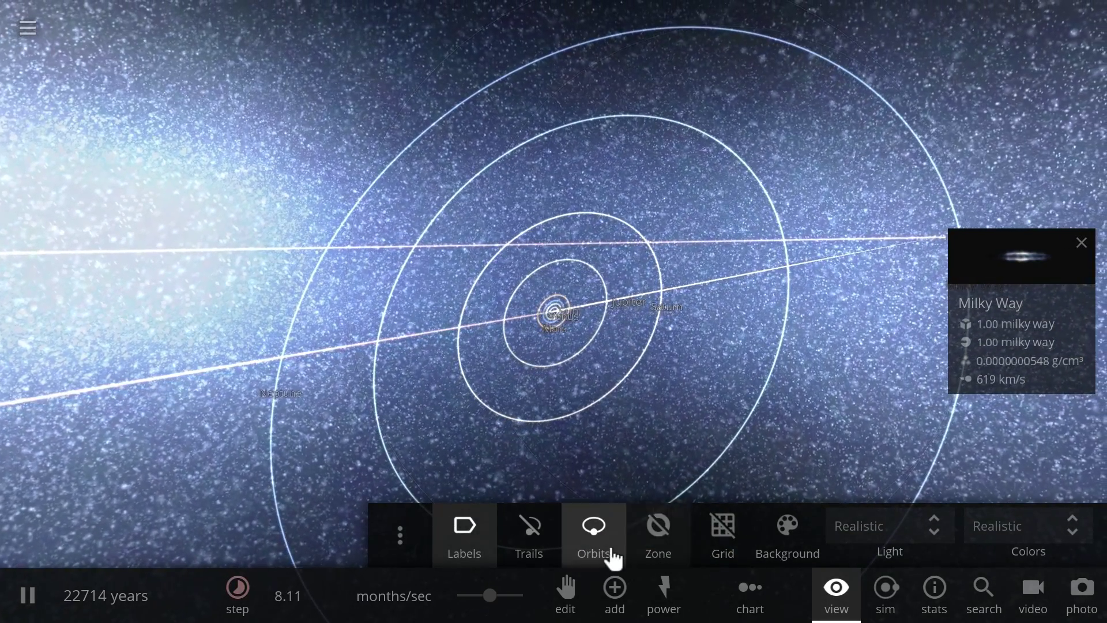
pyautogui.click(602, 545)
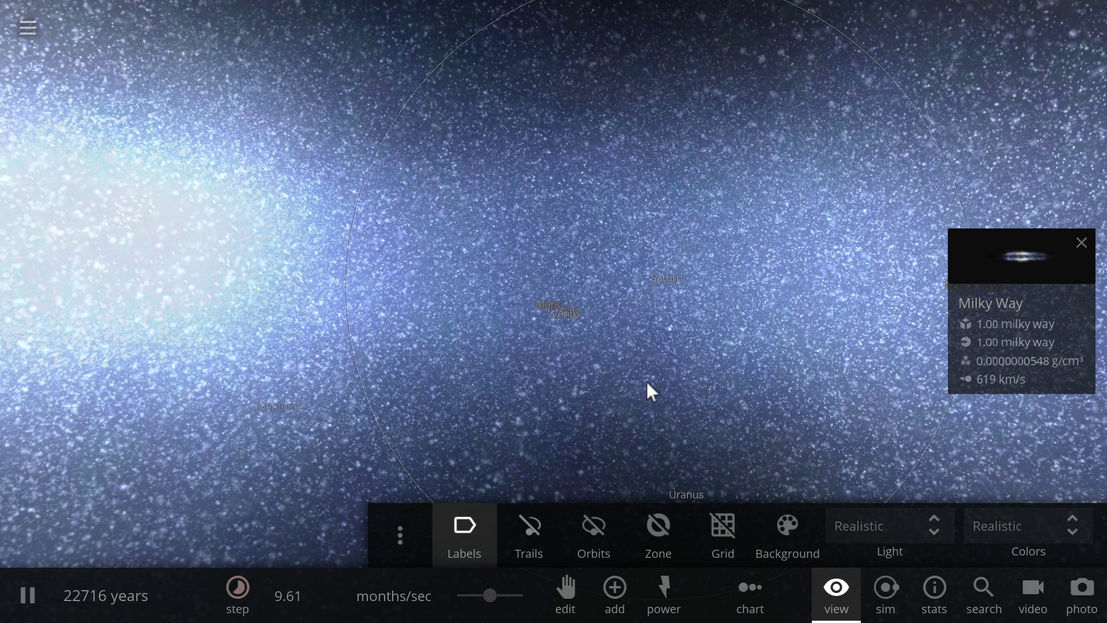
pyautogui.click(837, 594)
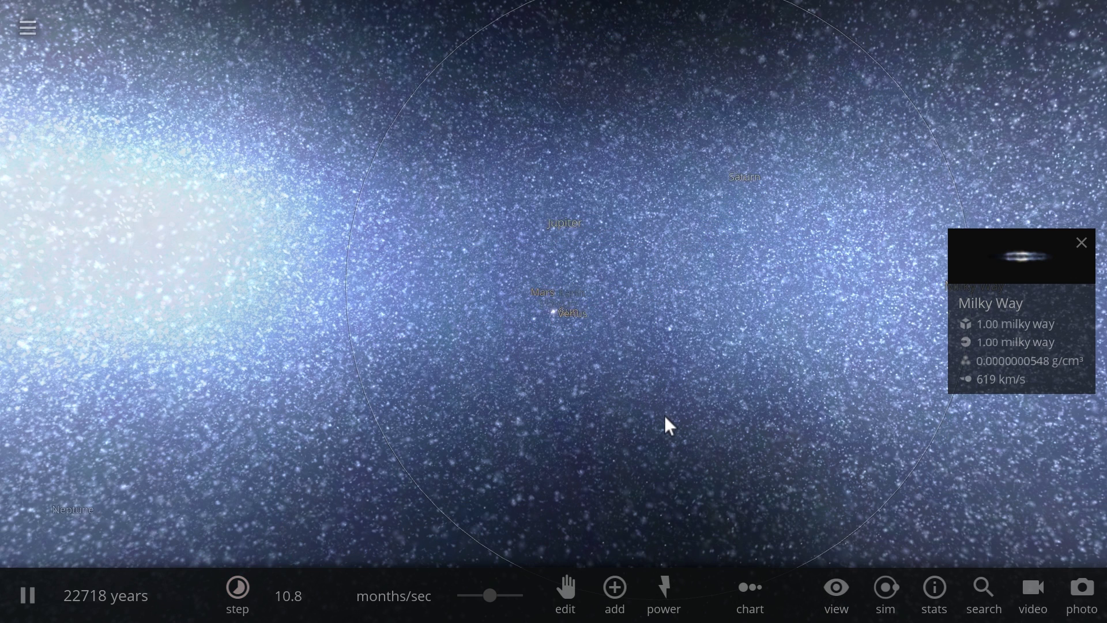
# - Turn the trails of the Sun and planets back on and close the display options
pyautogui.click(840, 602)
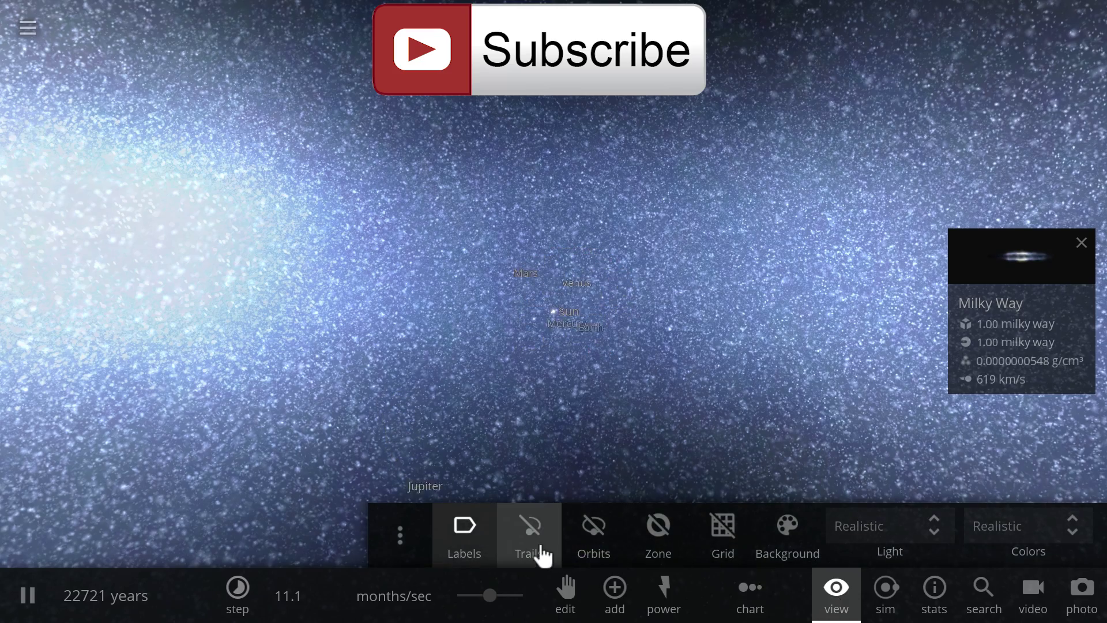
pyautogui.click(531, 539)
pyautogui.click(836, 593)
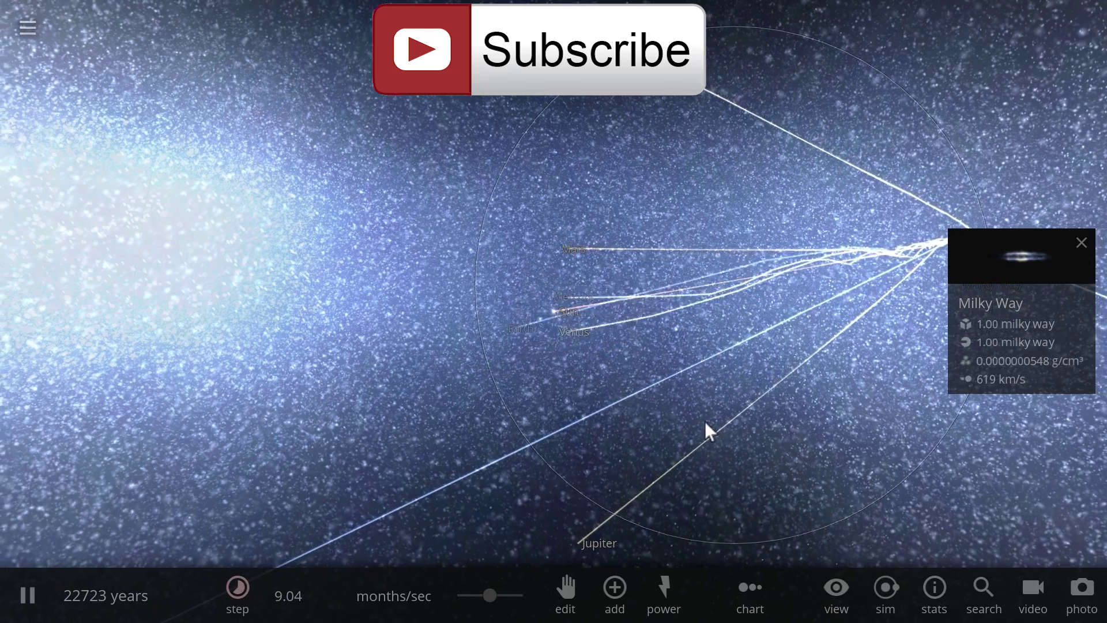